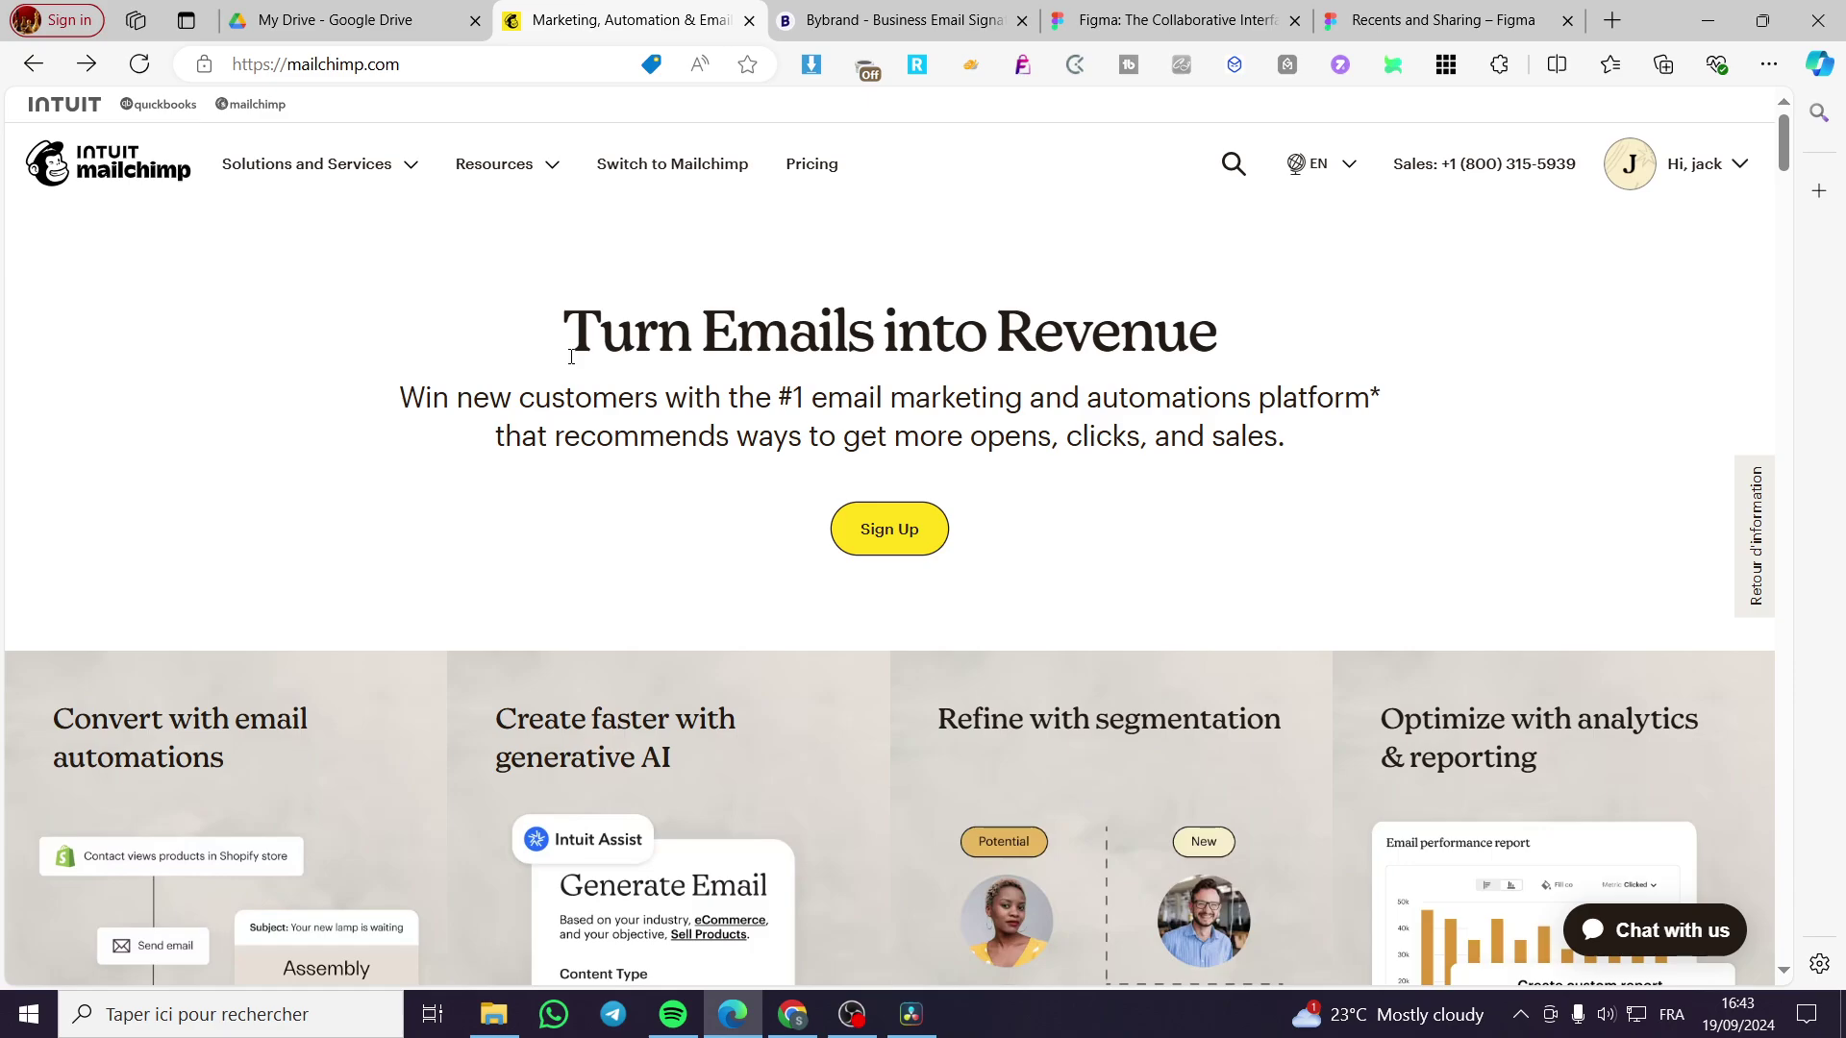
Step: Open the 'Hi, jack' account menu in the top-right of mailchimp.com
click(1738, 170)
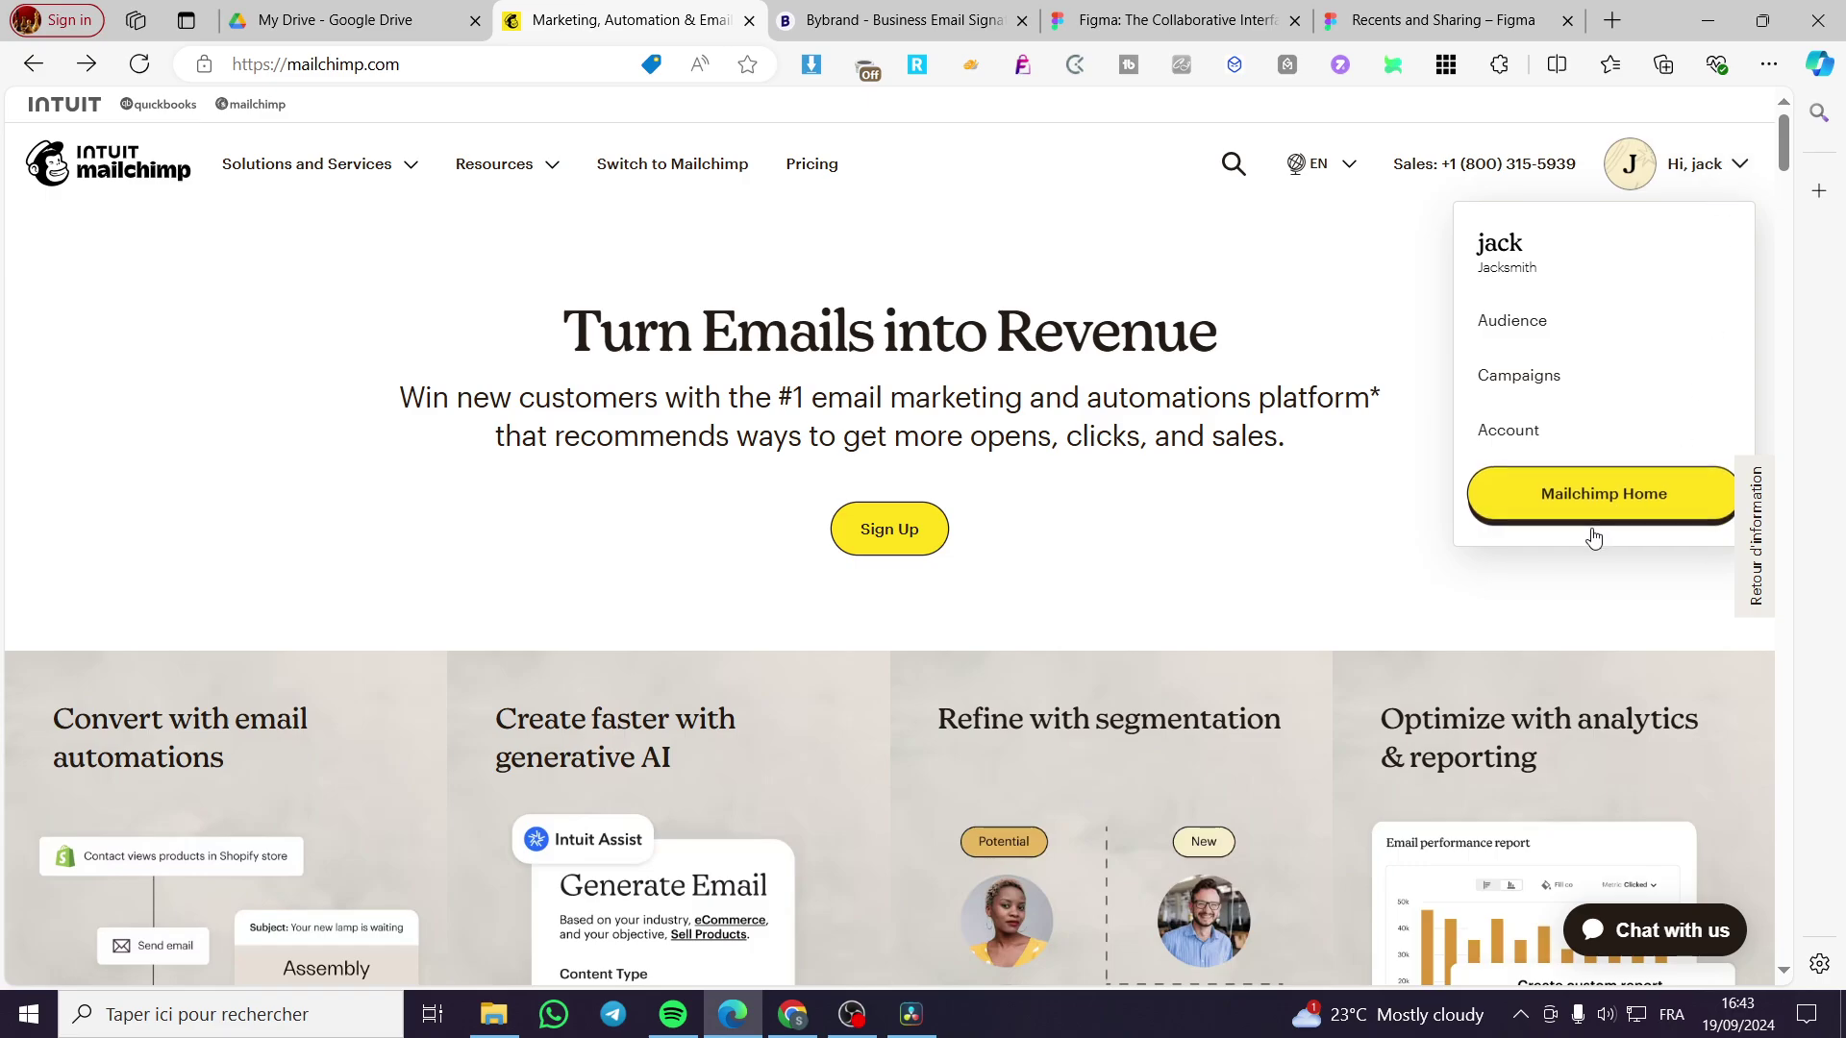
Step: From the account dashboard's Create menu, start a Regular email design
click(1625, 517)
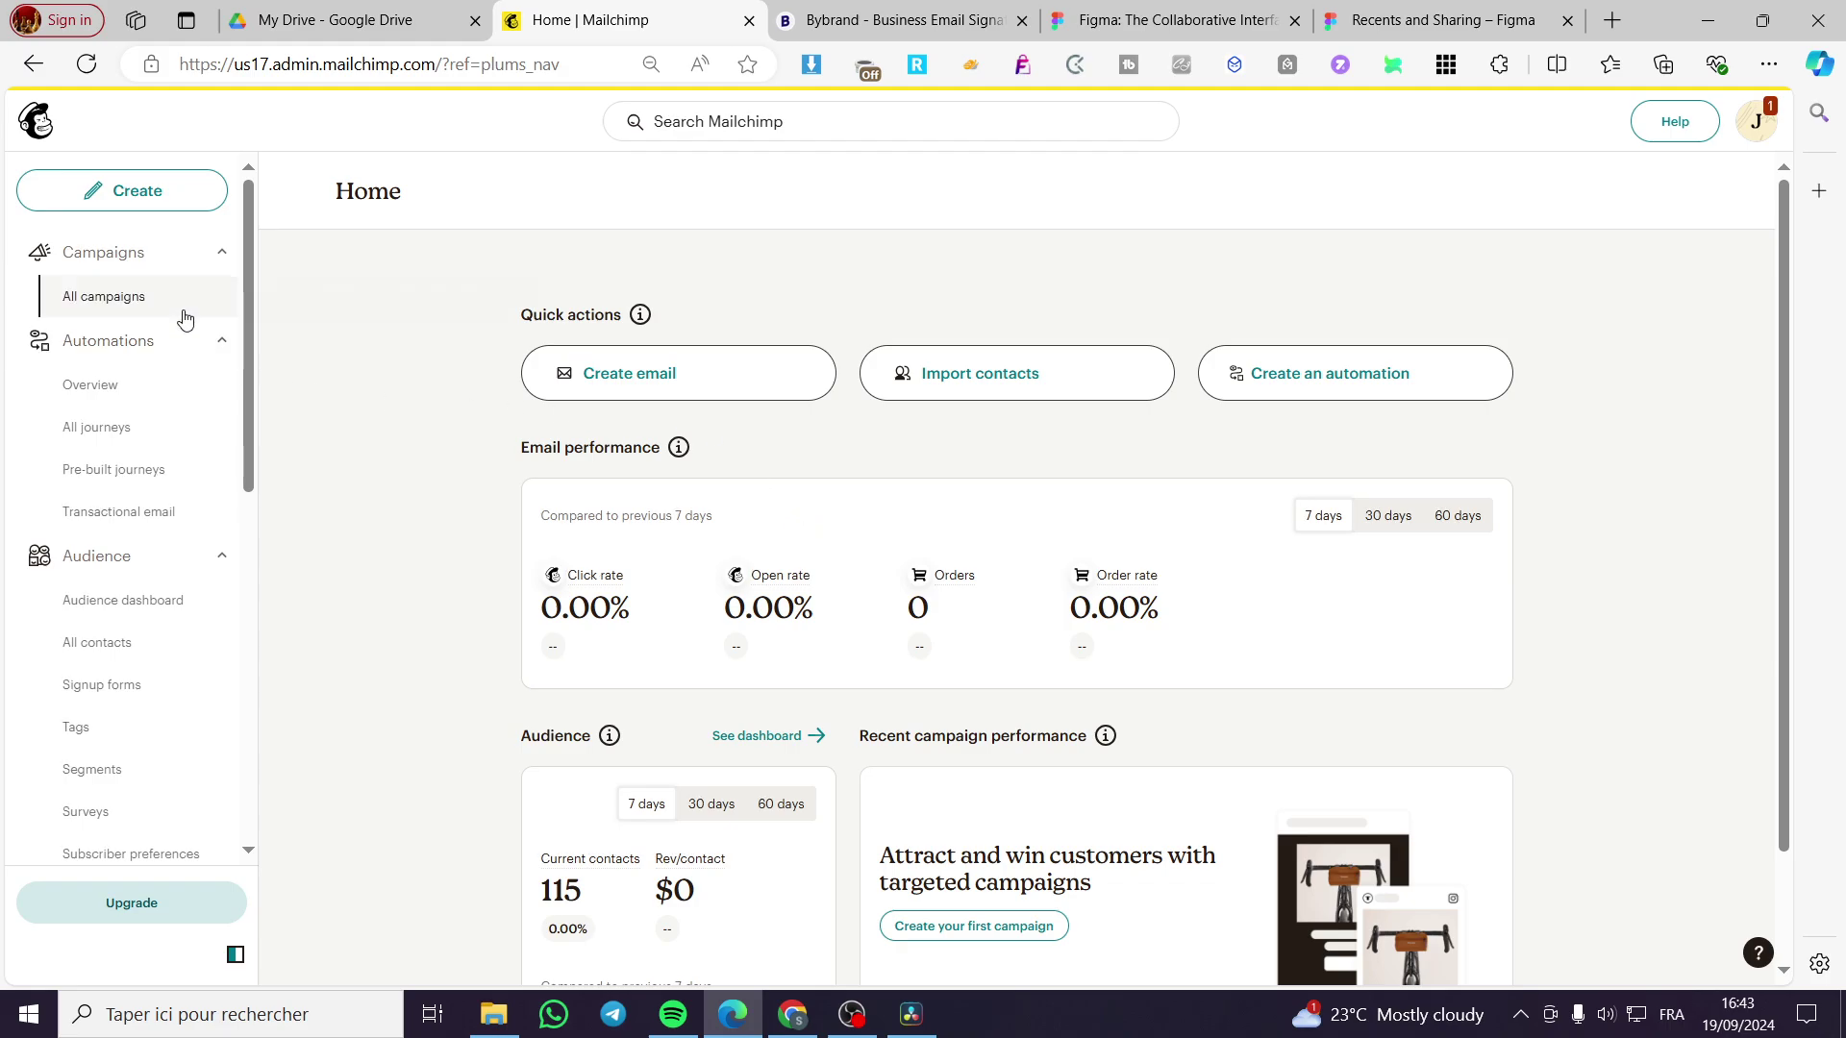
click(176, 214)
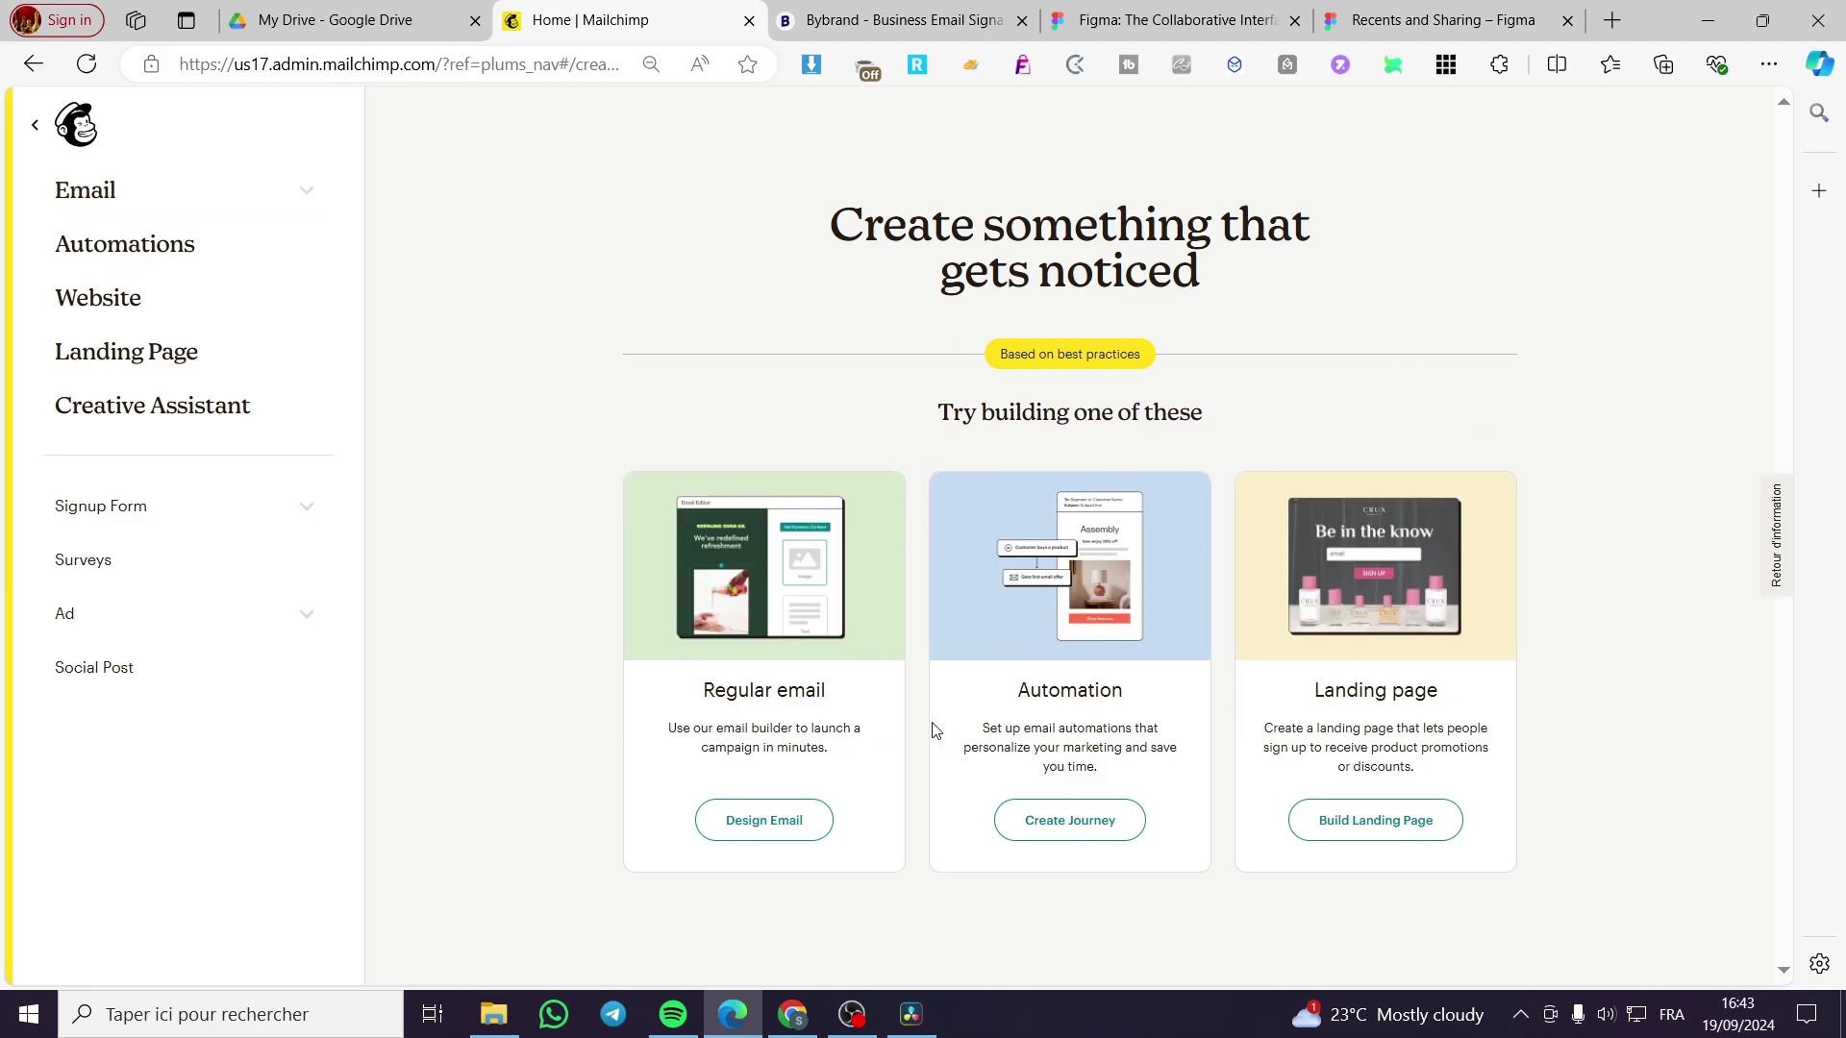
click(783, 818)
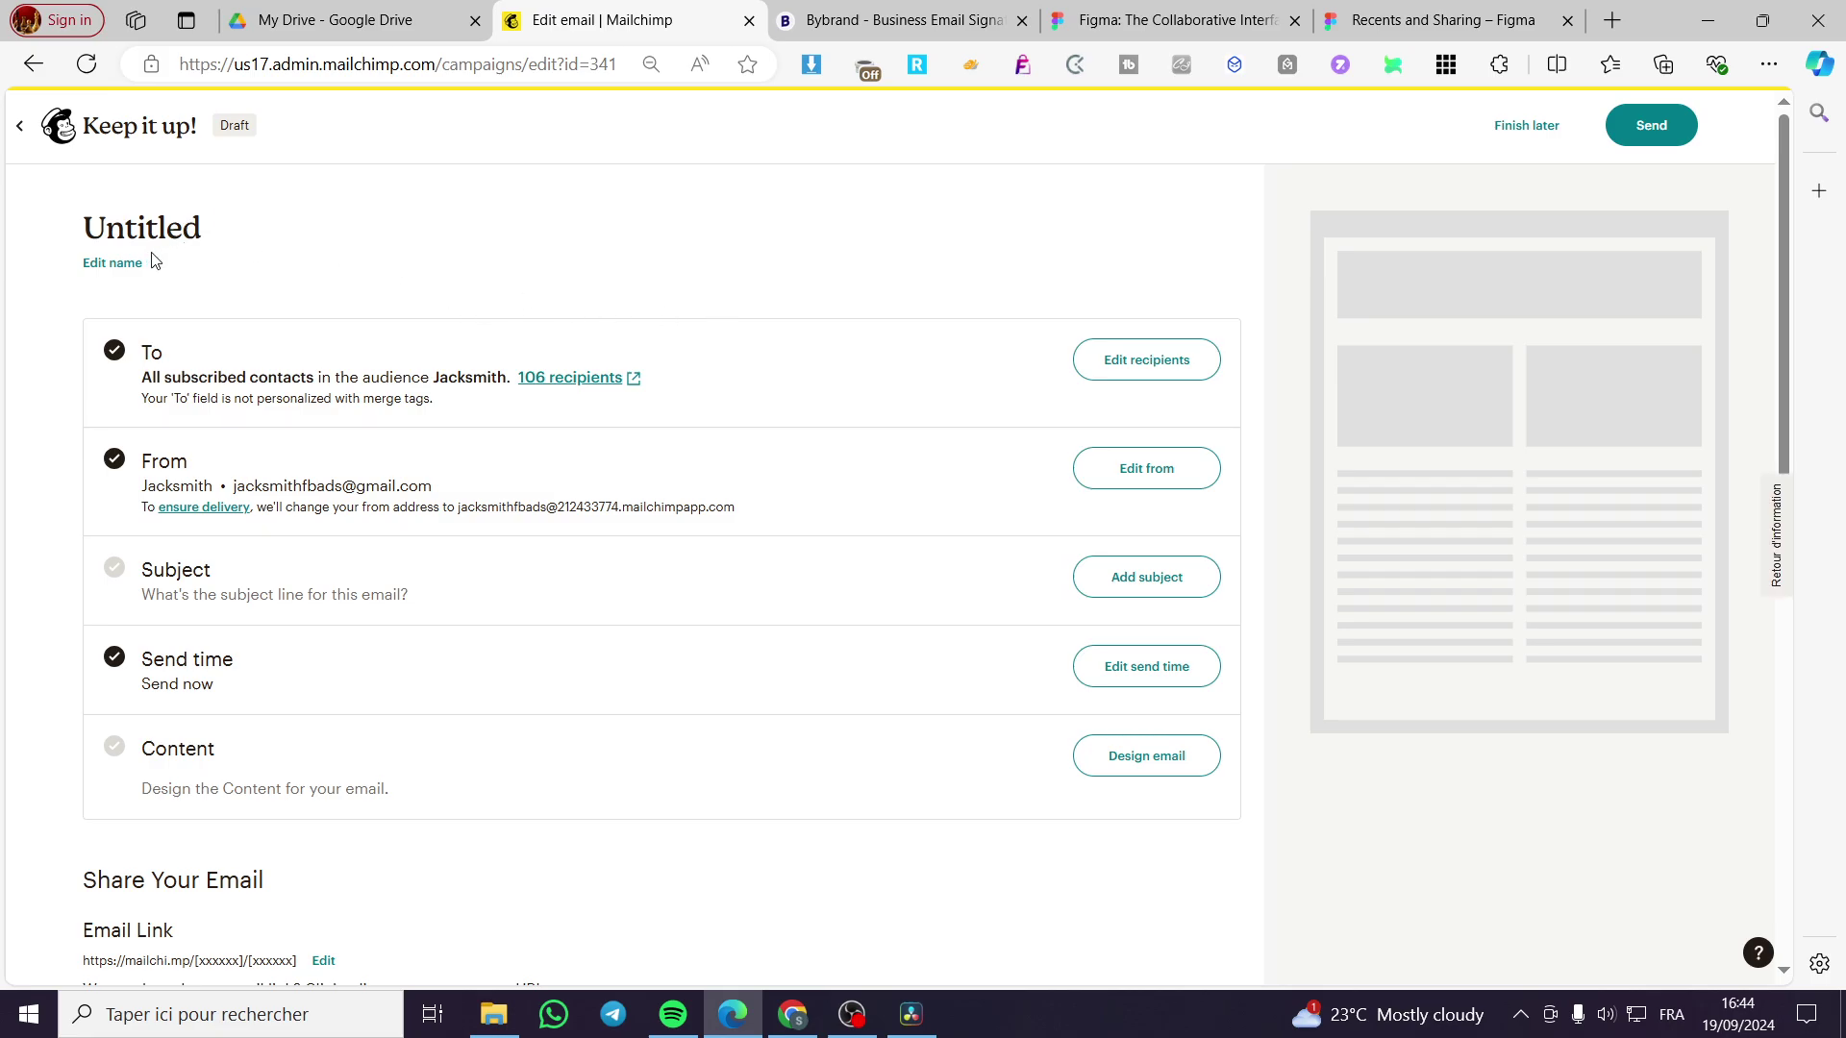
Step: Rename the untitled email to 'Campaign test'
click(115, 263)
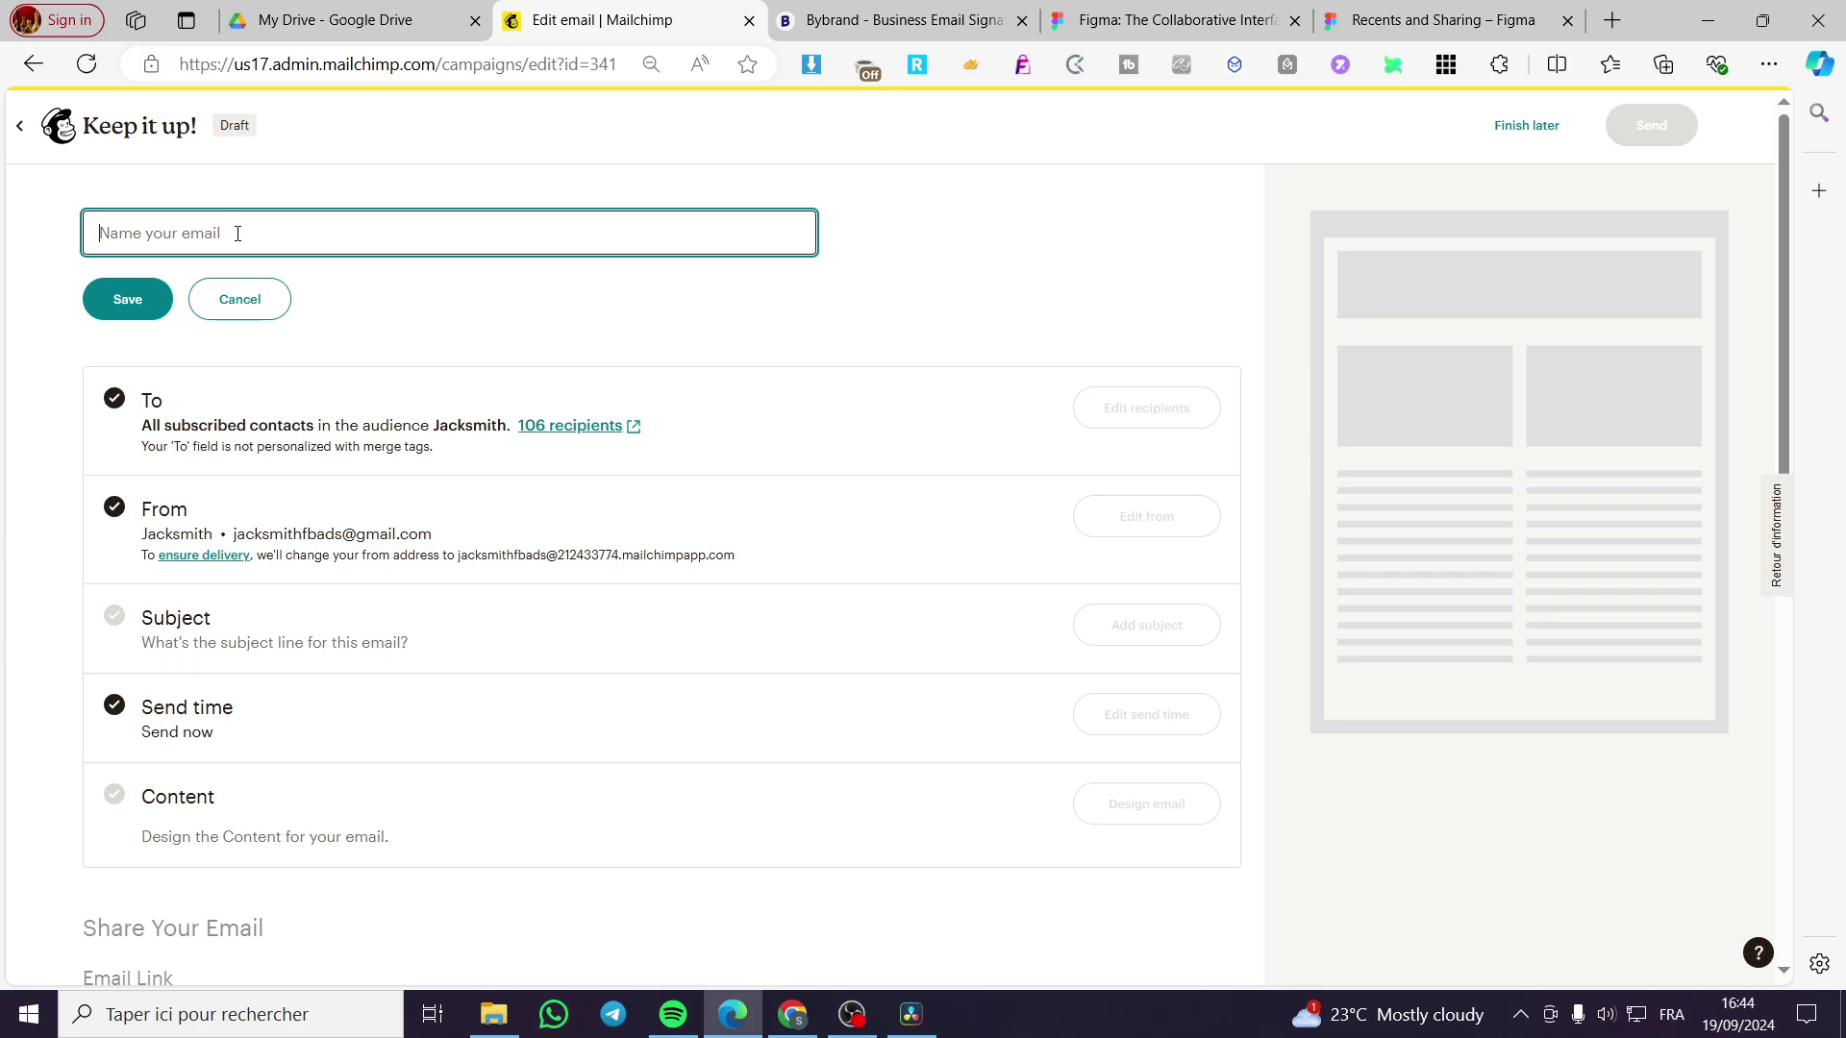
text(C)
key(BackSpace)
click(135, 291)
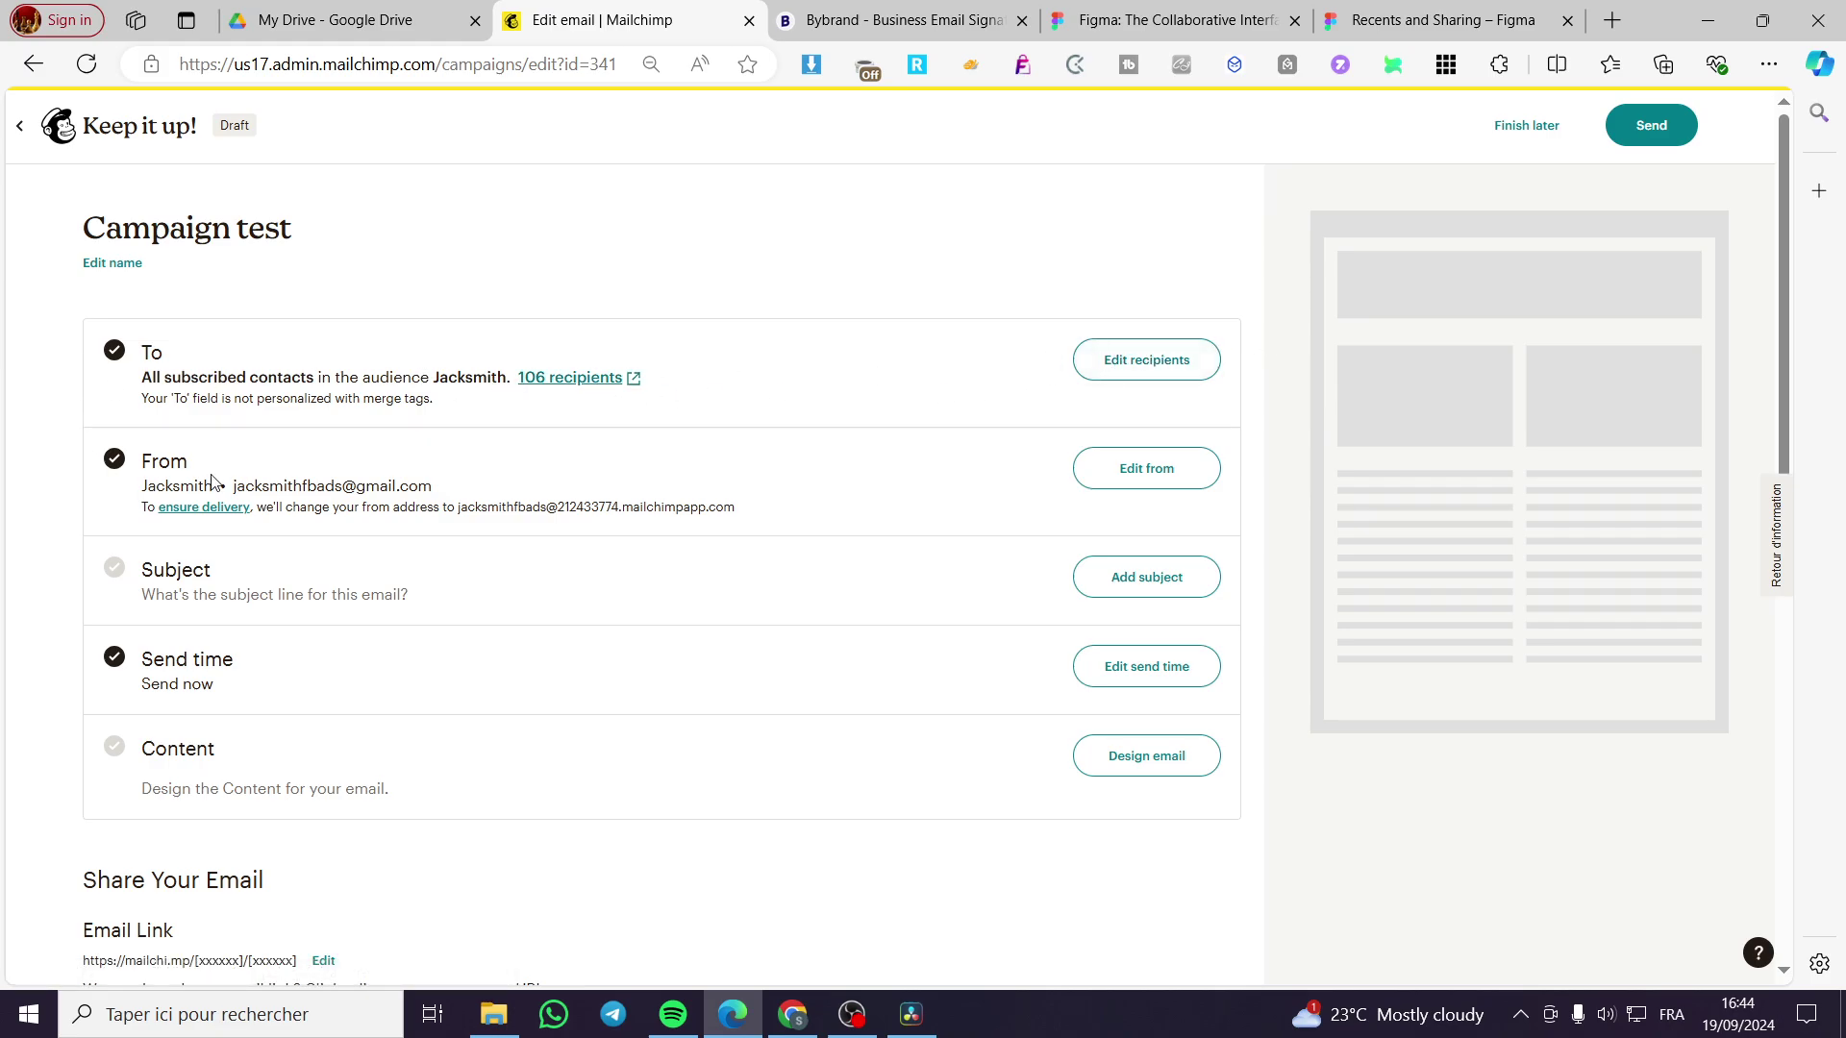
Step: Select the sender's email address and look it up in a web search
double_click(174, 464)
click(301, 475)
drag(436, 490, 234, 487)
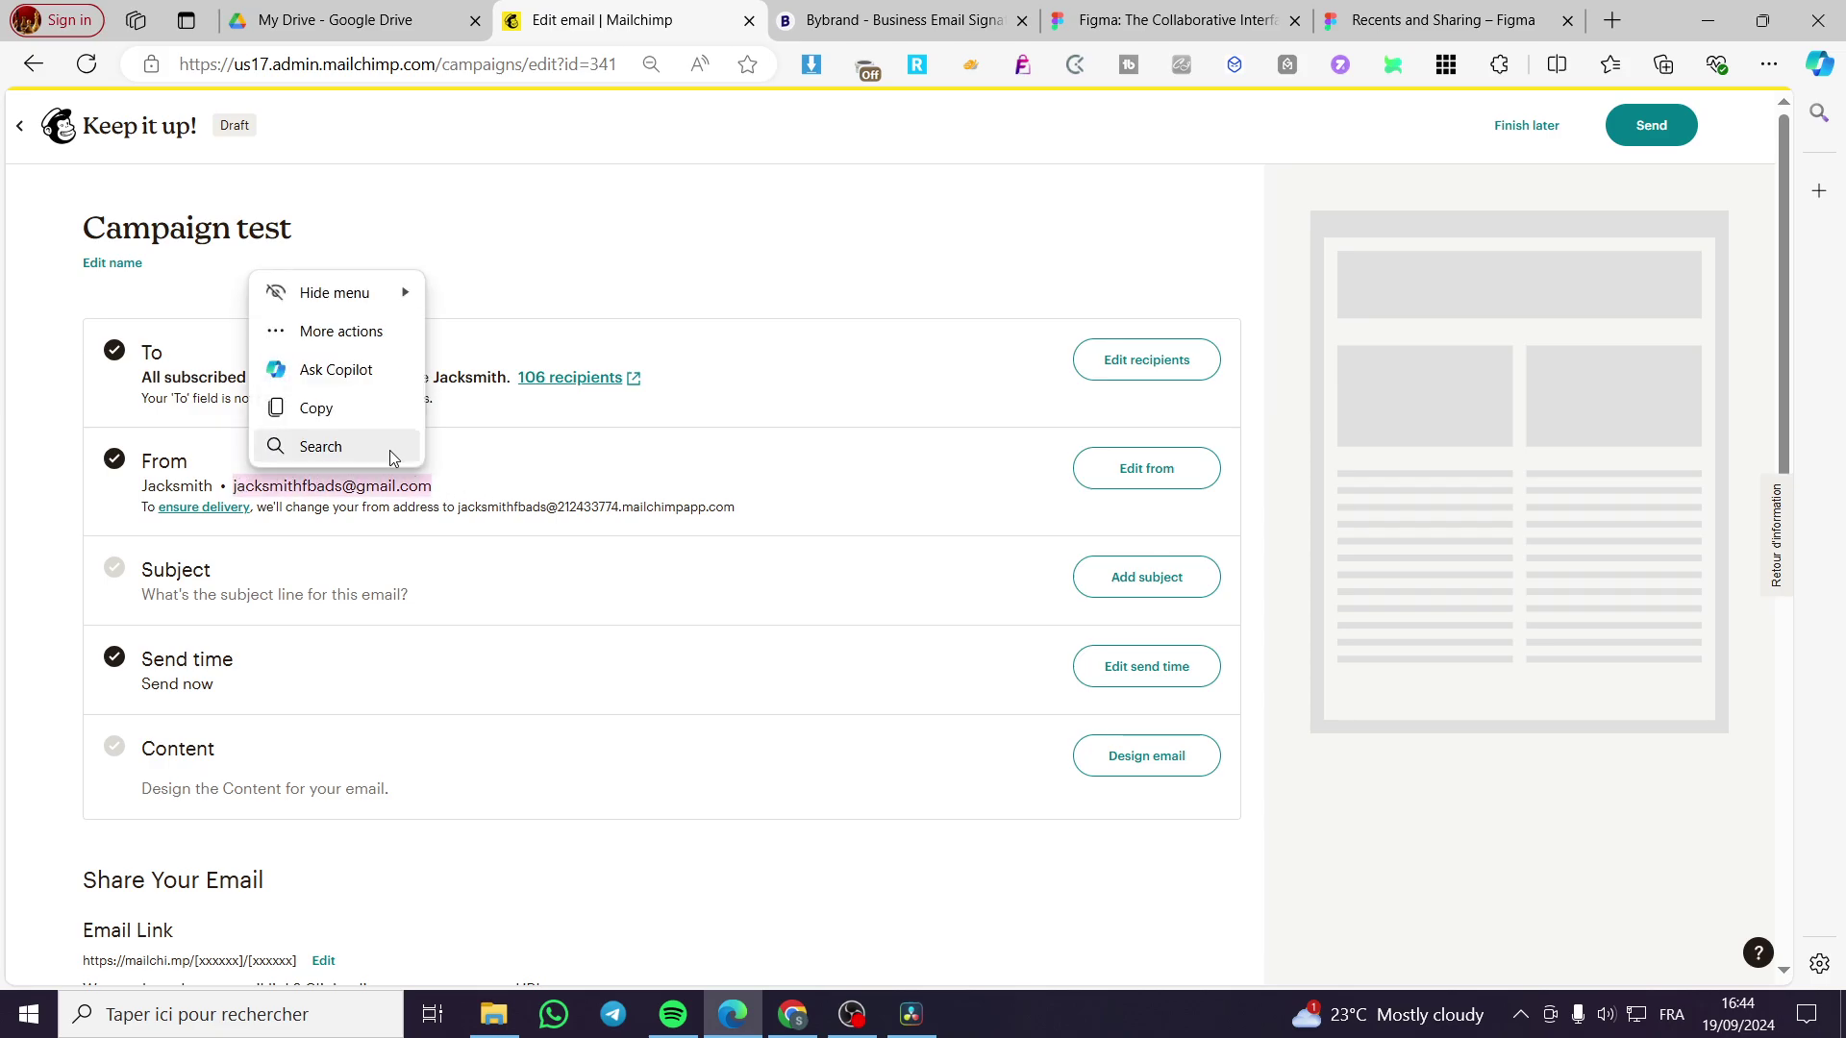
click(320, 447)
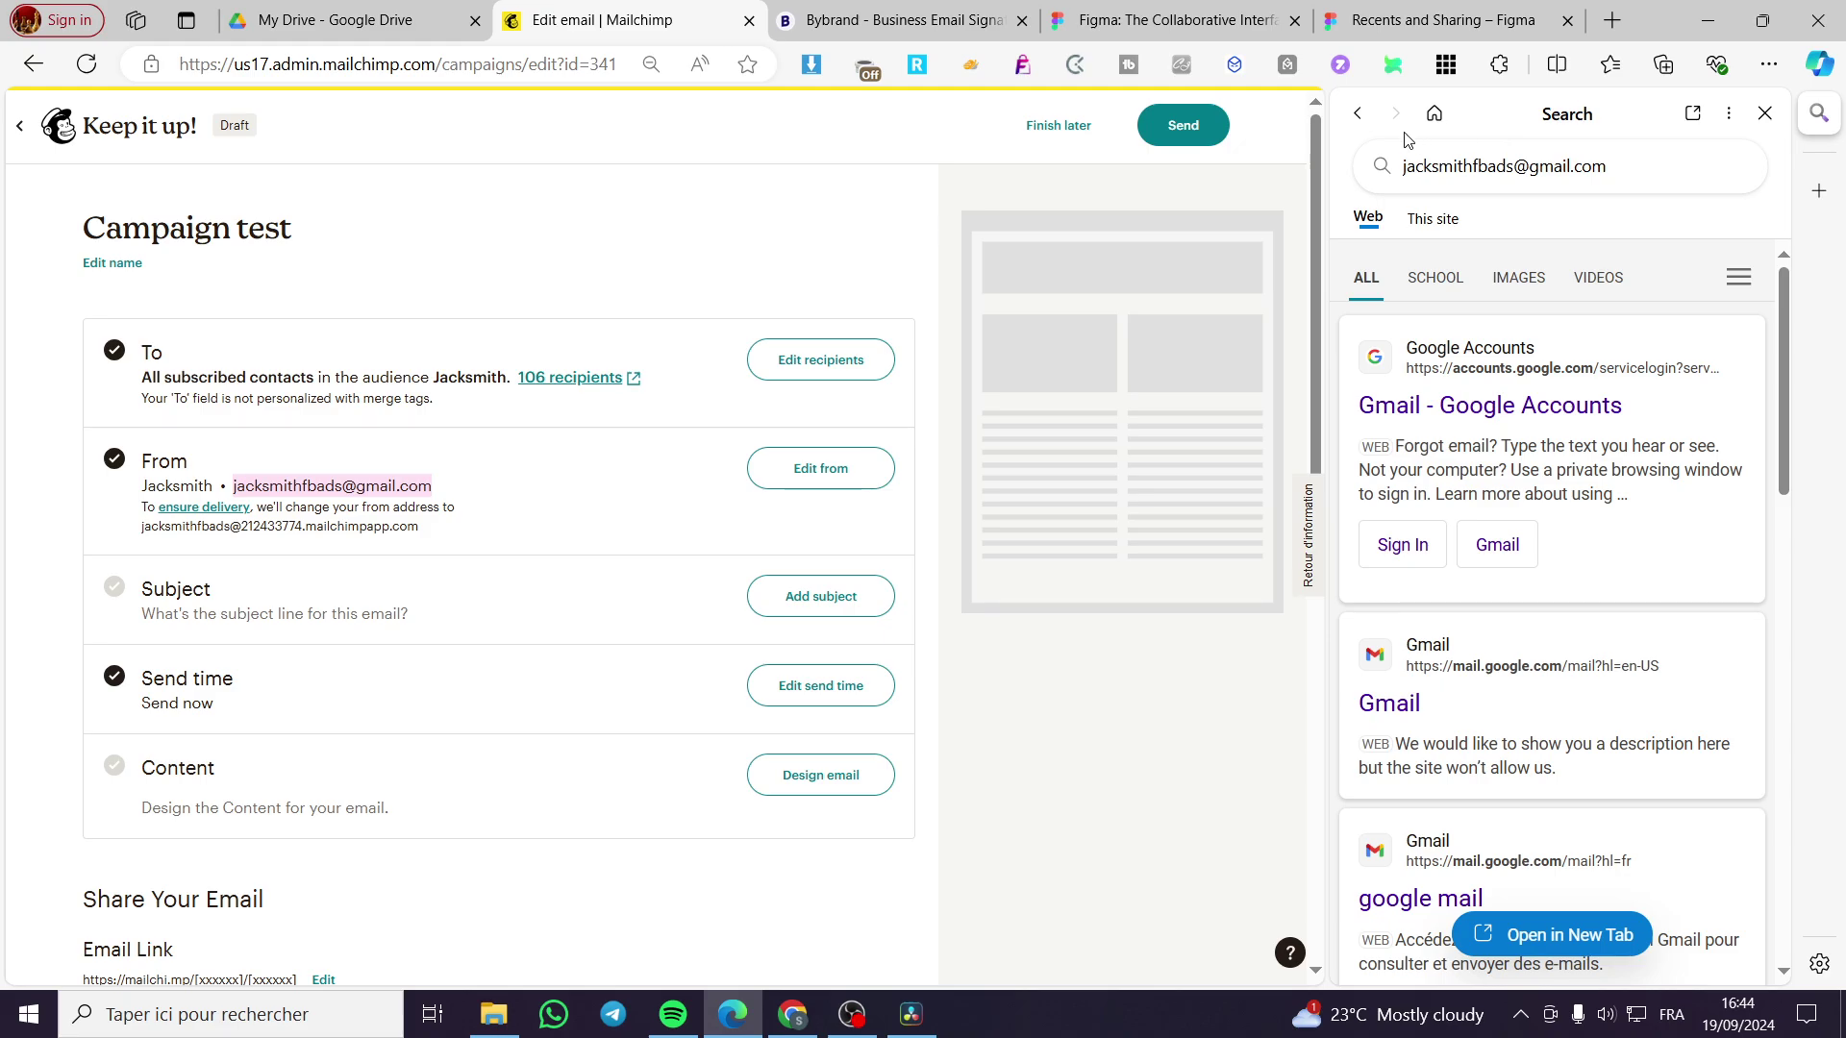
click(1764, 112)
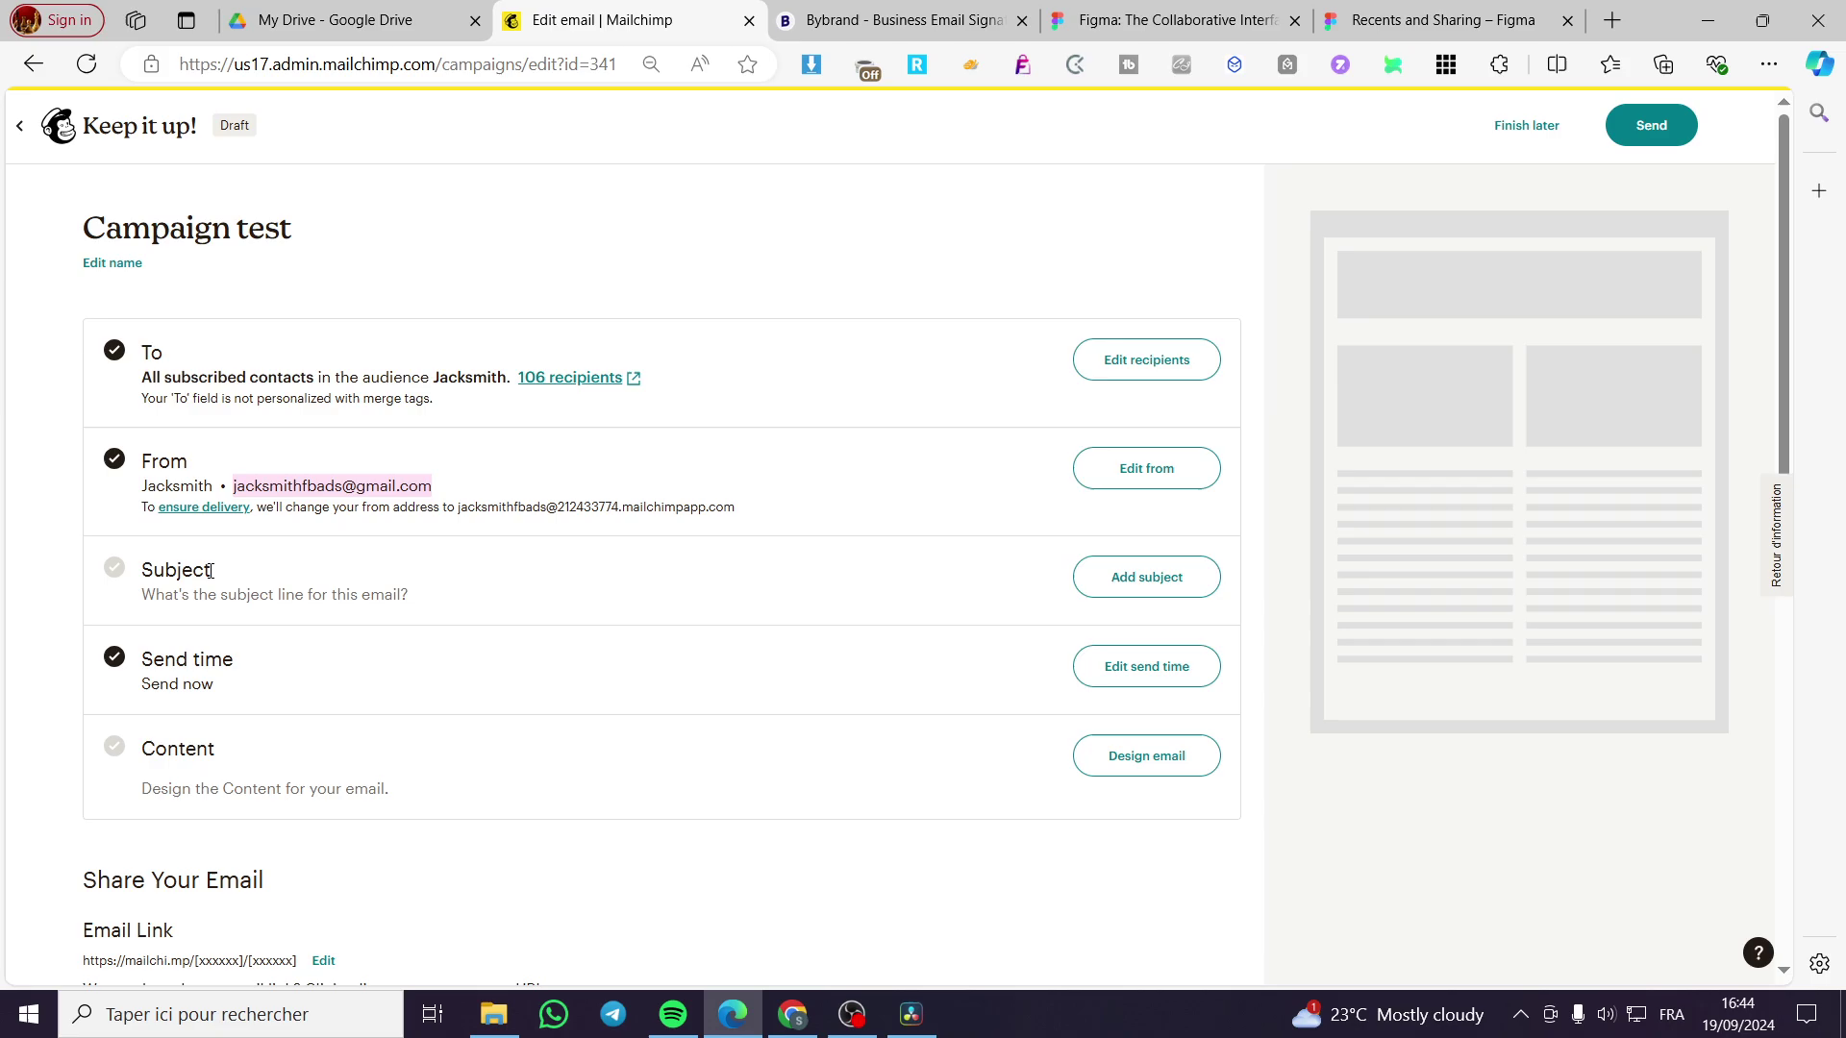
drag(213, 570, 142, 570)
Step: Enter 'Promotion' as the subject, copy it into the preview text, and save both
click(1211, 575)
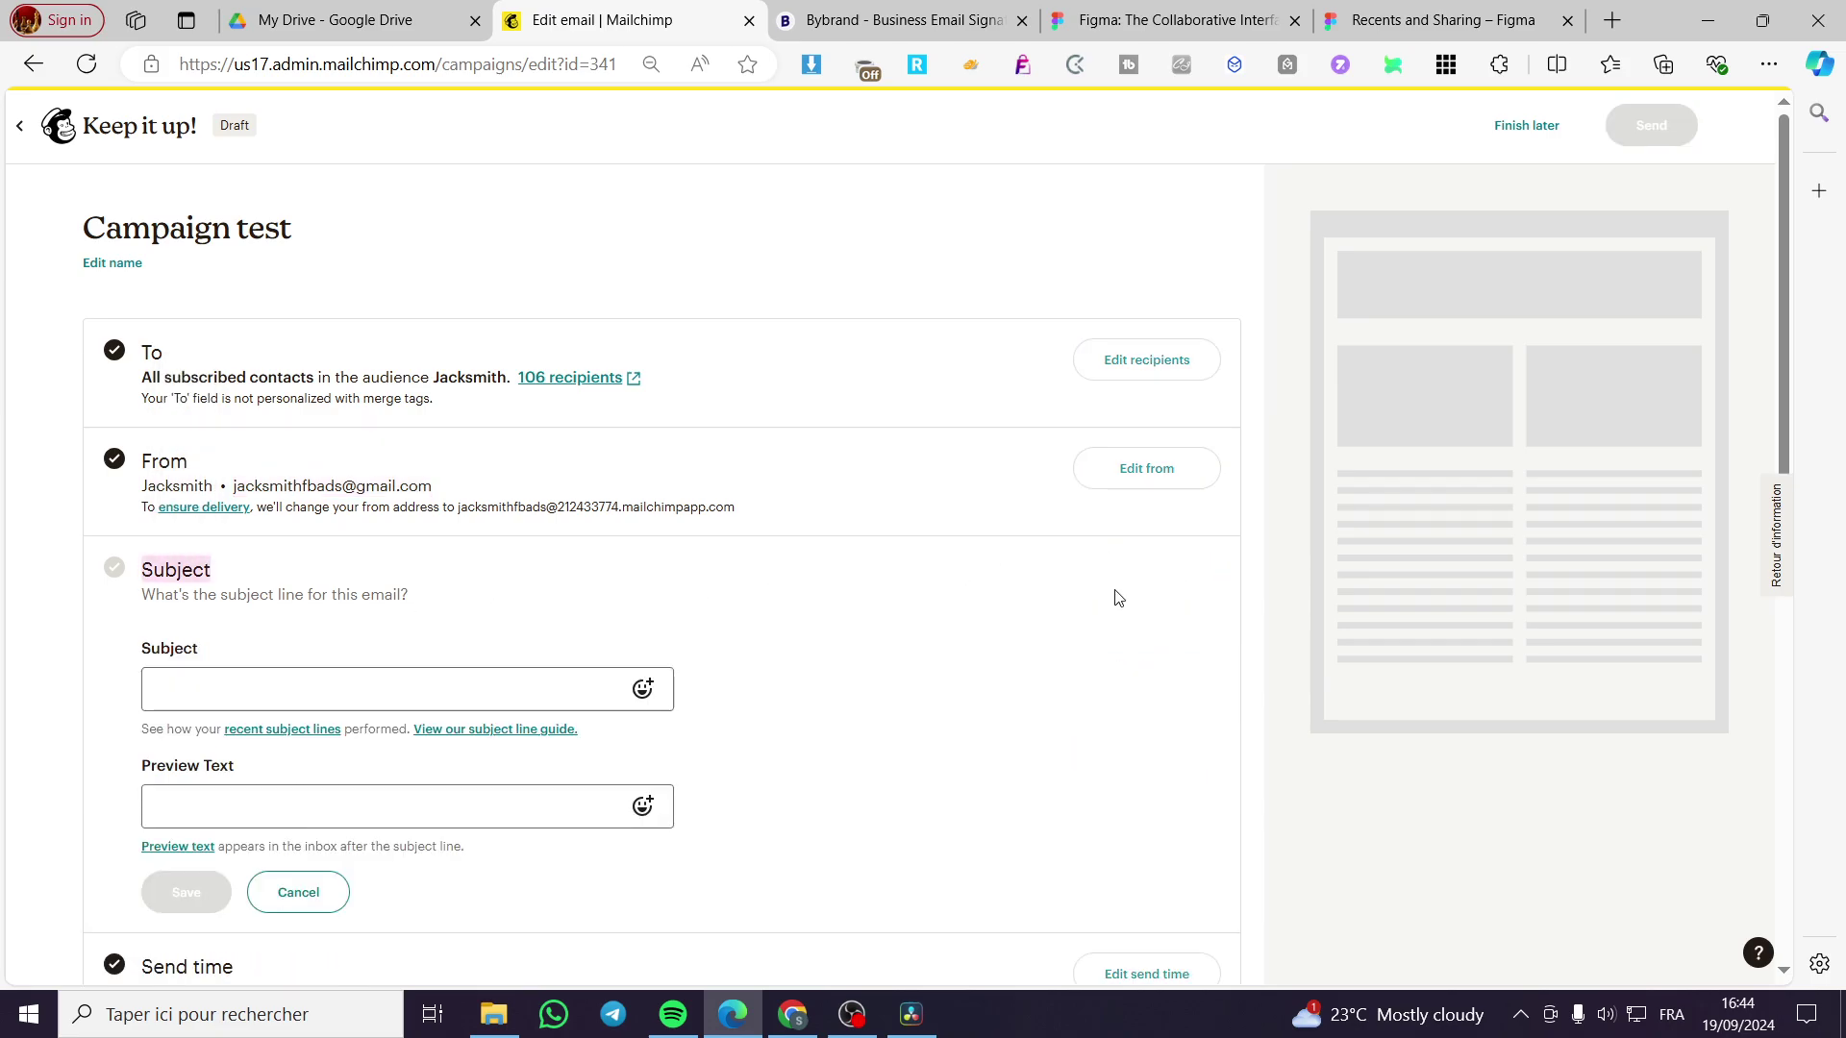
click(201, 686)
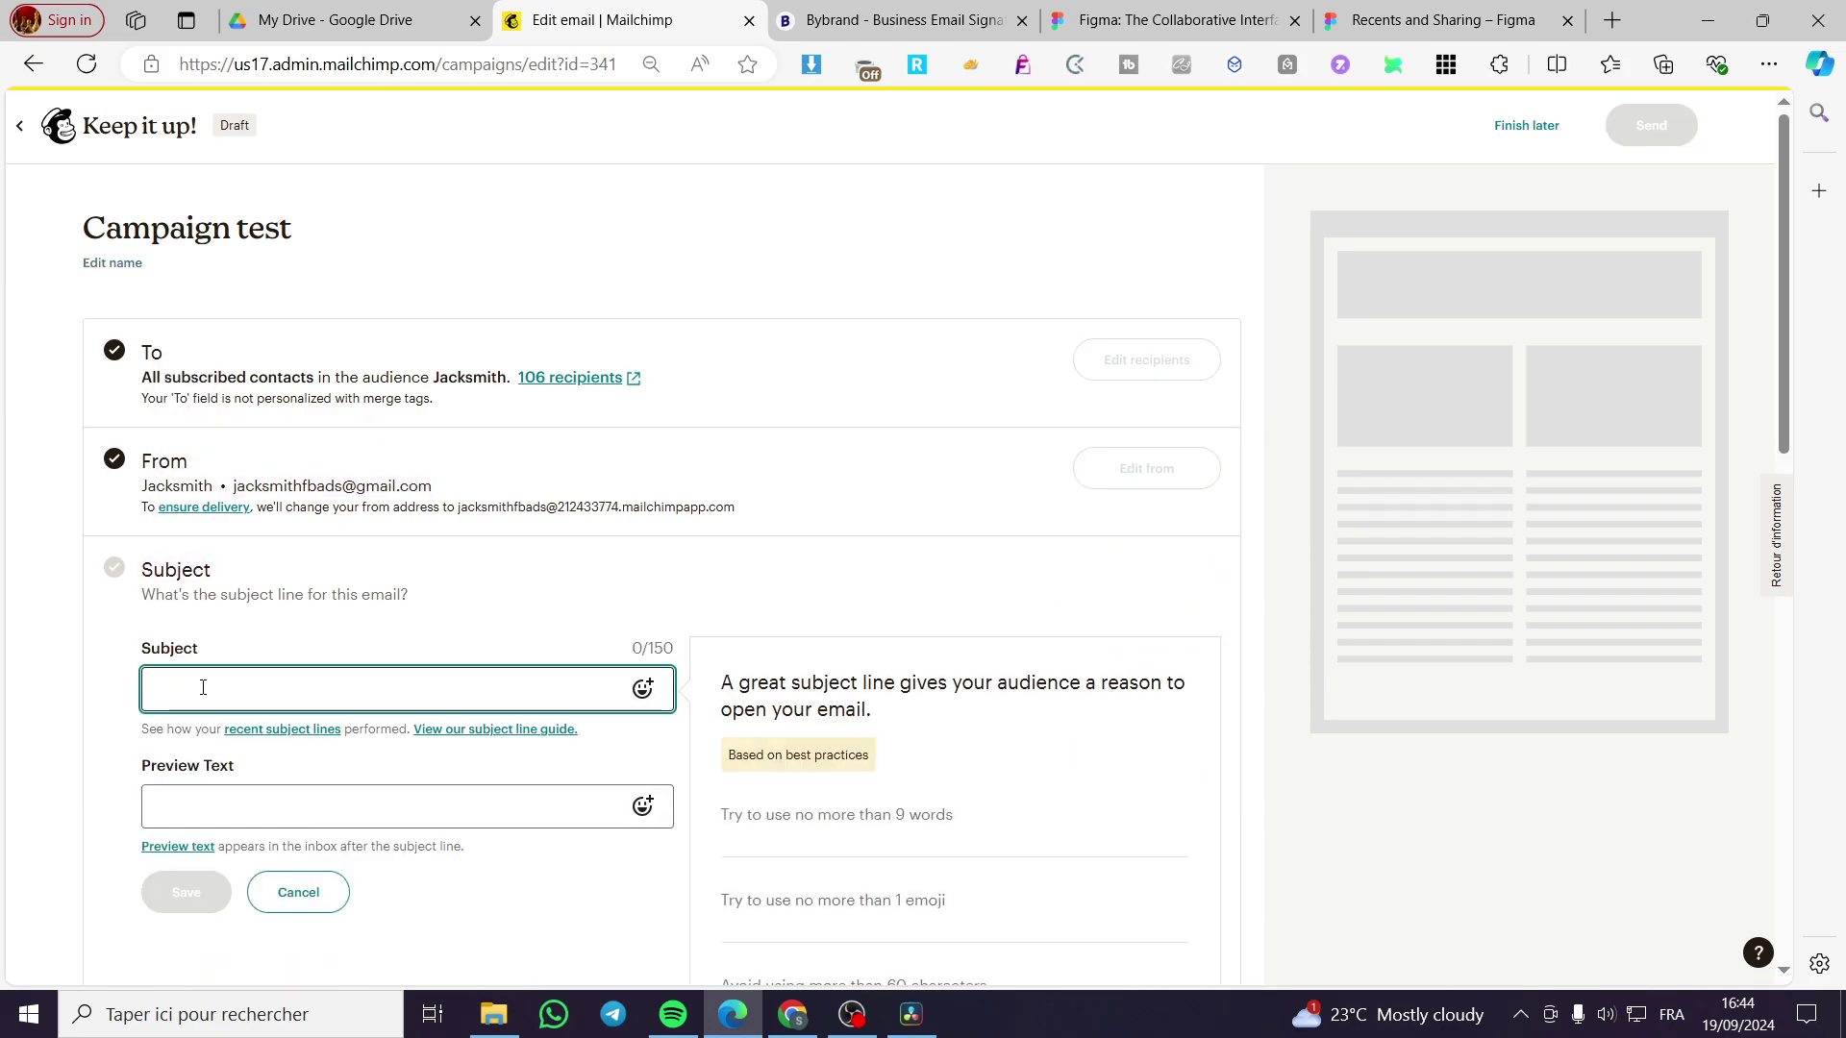
text(Promotion)
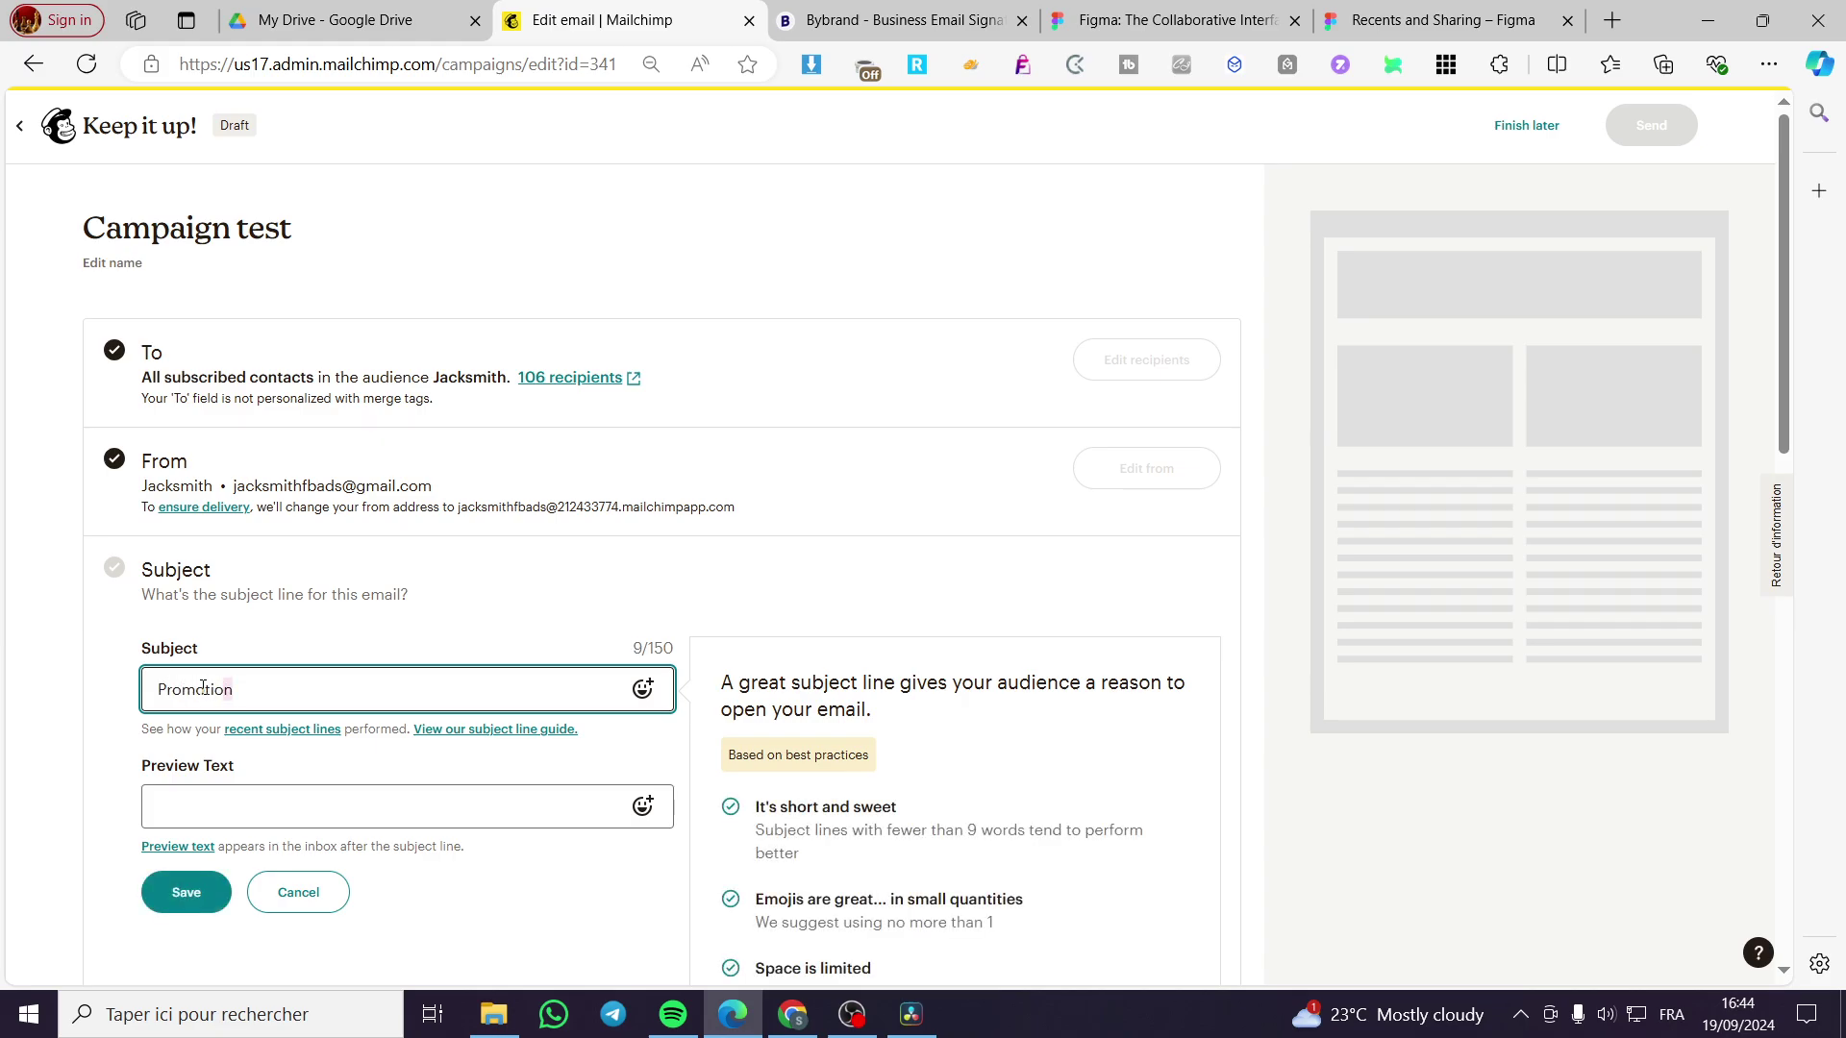
double_click(203, 686)
key(ctrl+c)
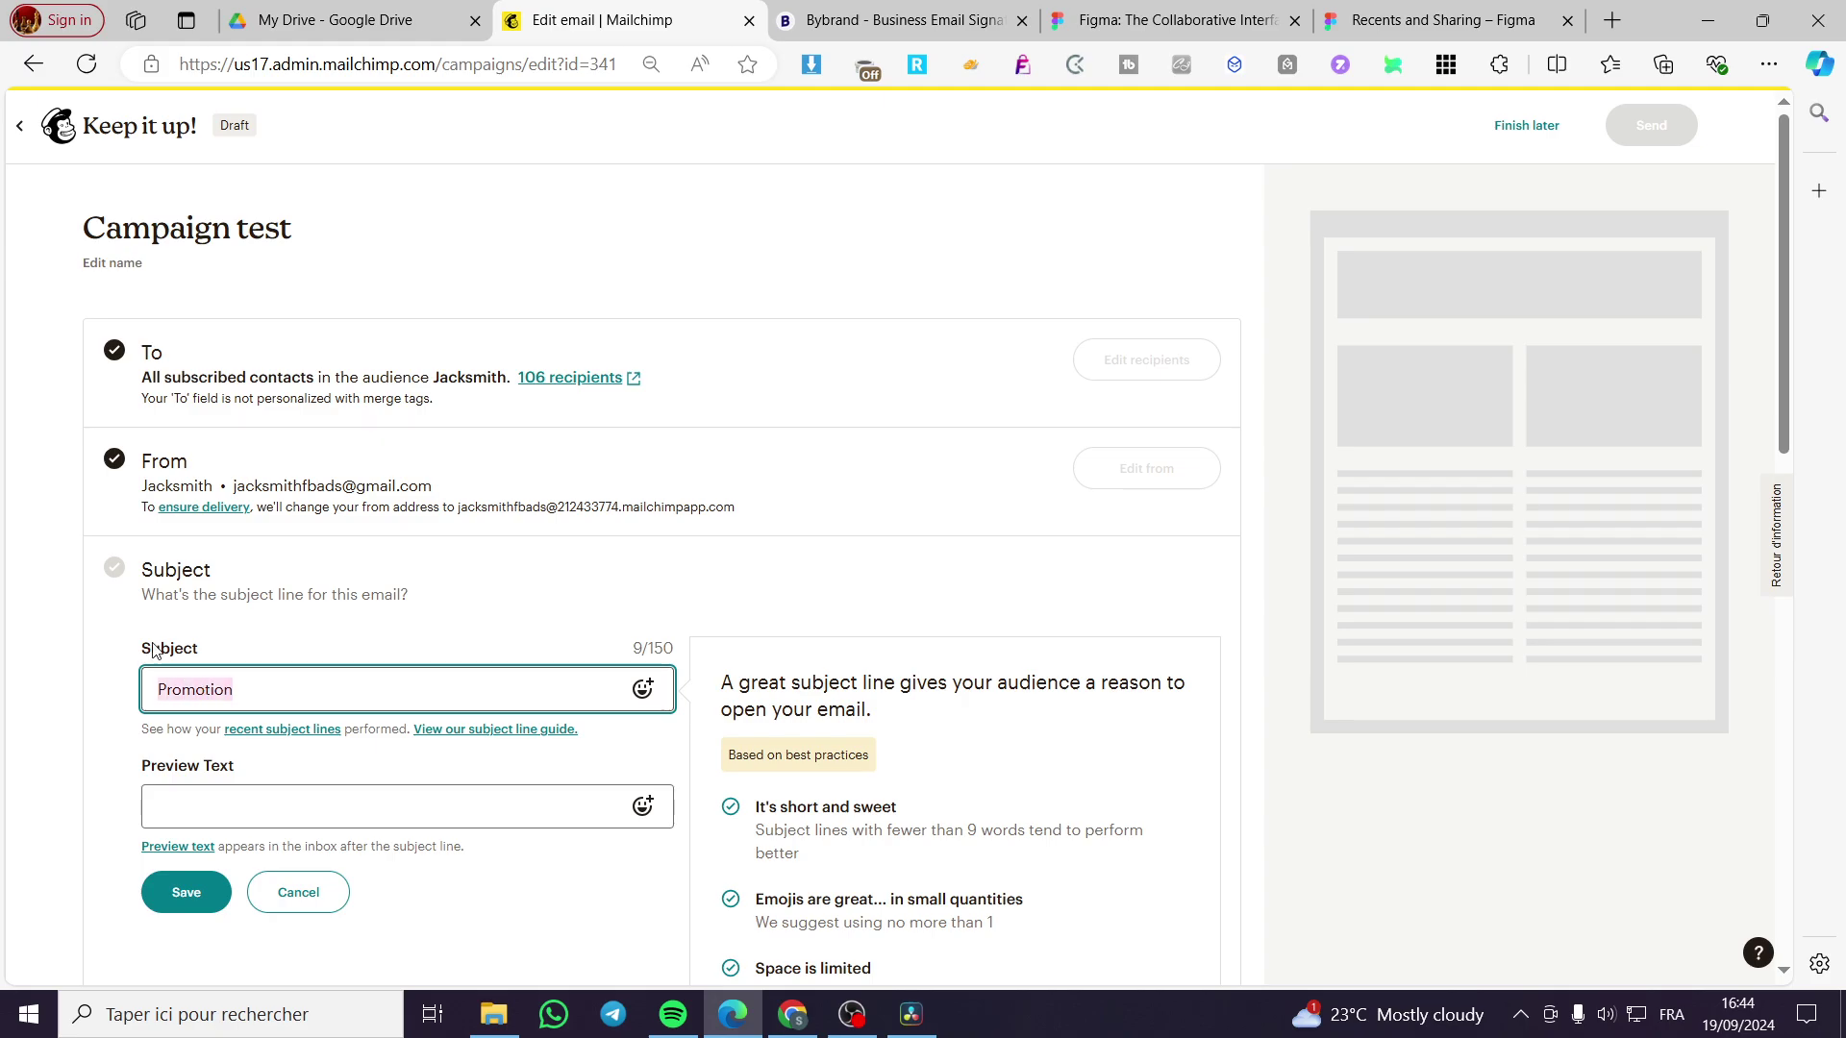
click(289, 804)
key(ctrl+v)
click(195, 891)
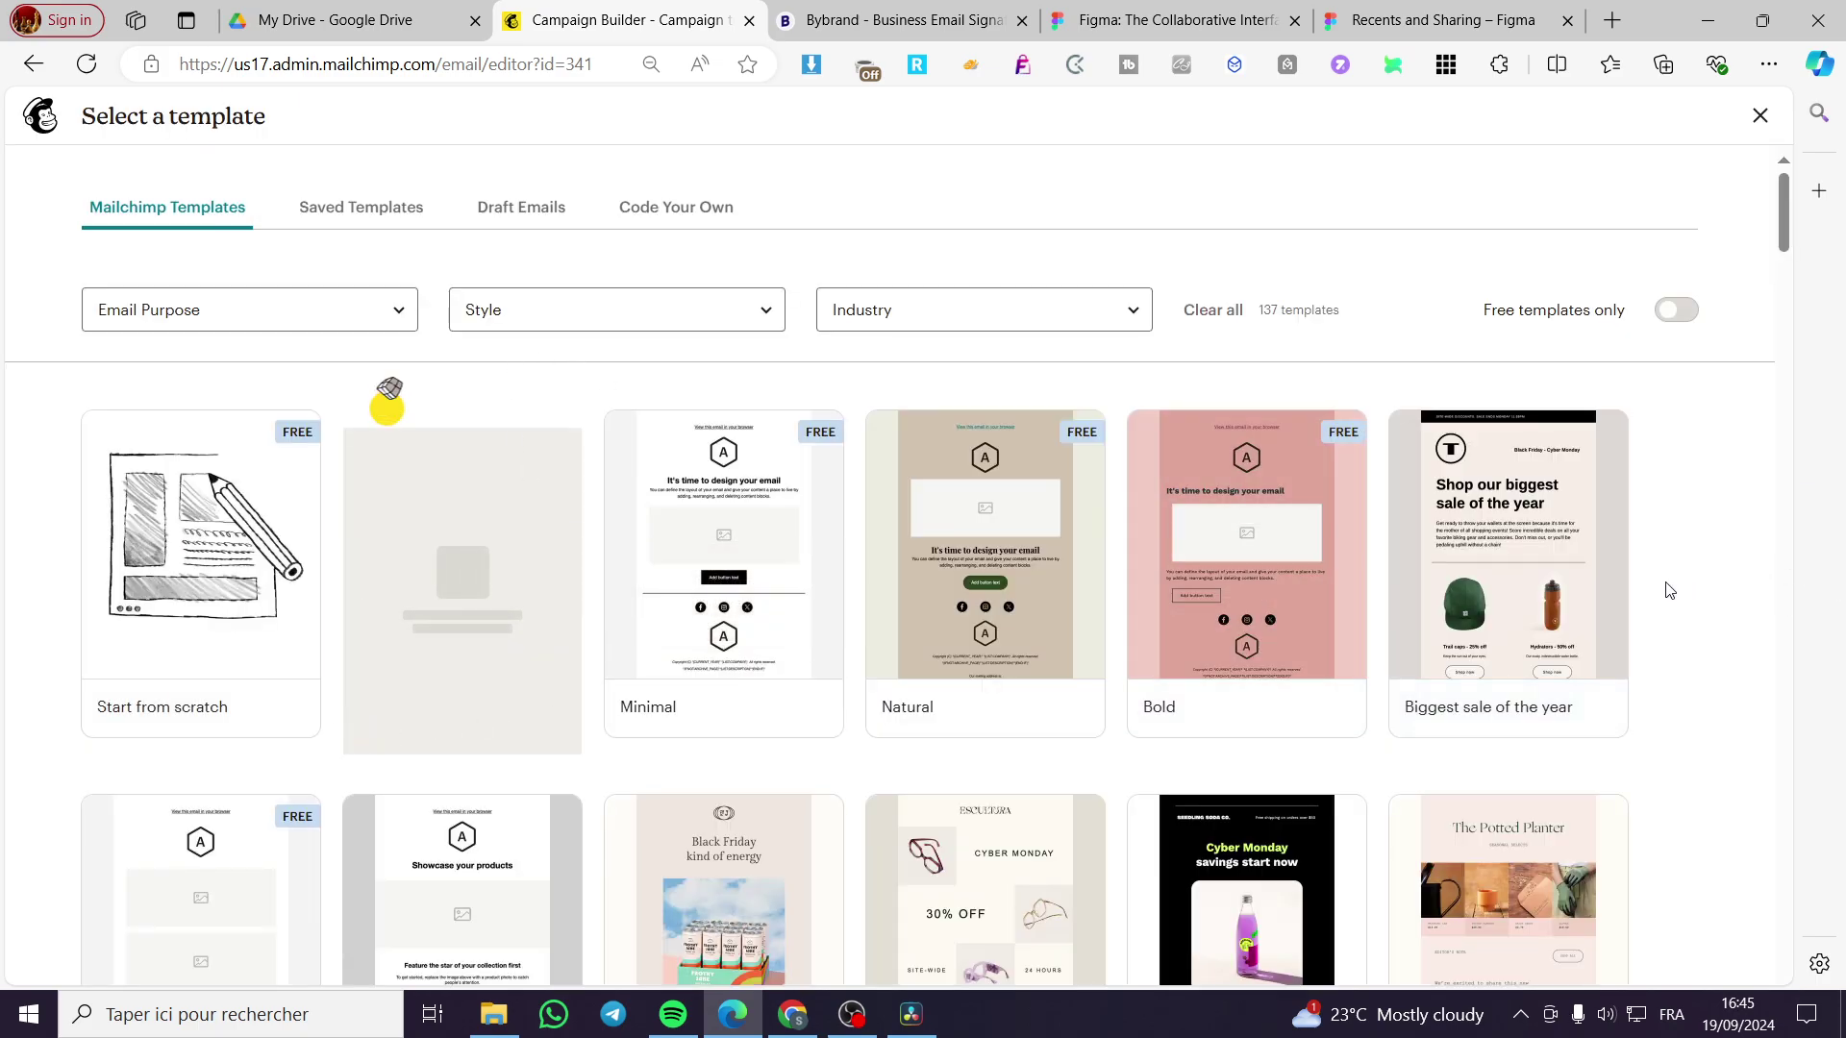
scroll(1669, 588, down, 2)
scroll(1167, 466, down, 5)
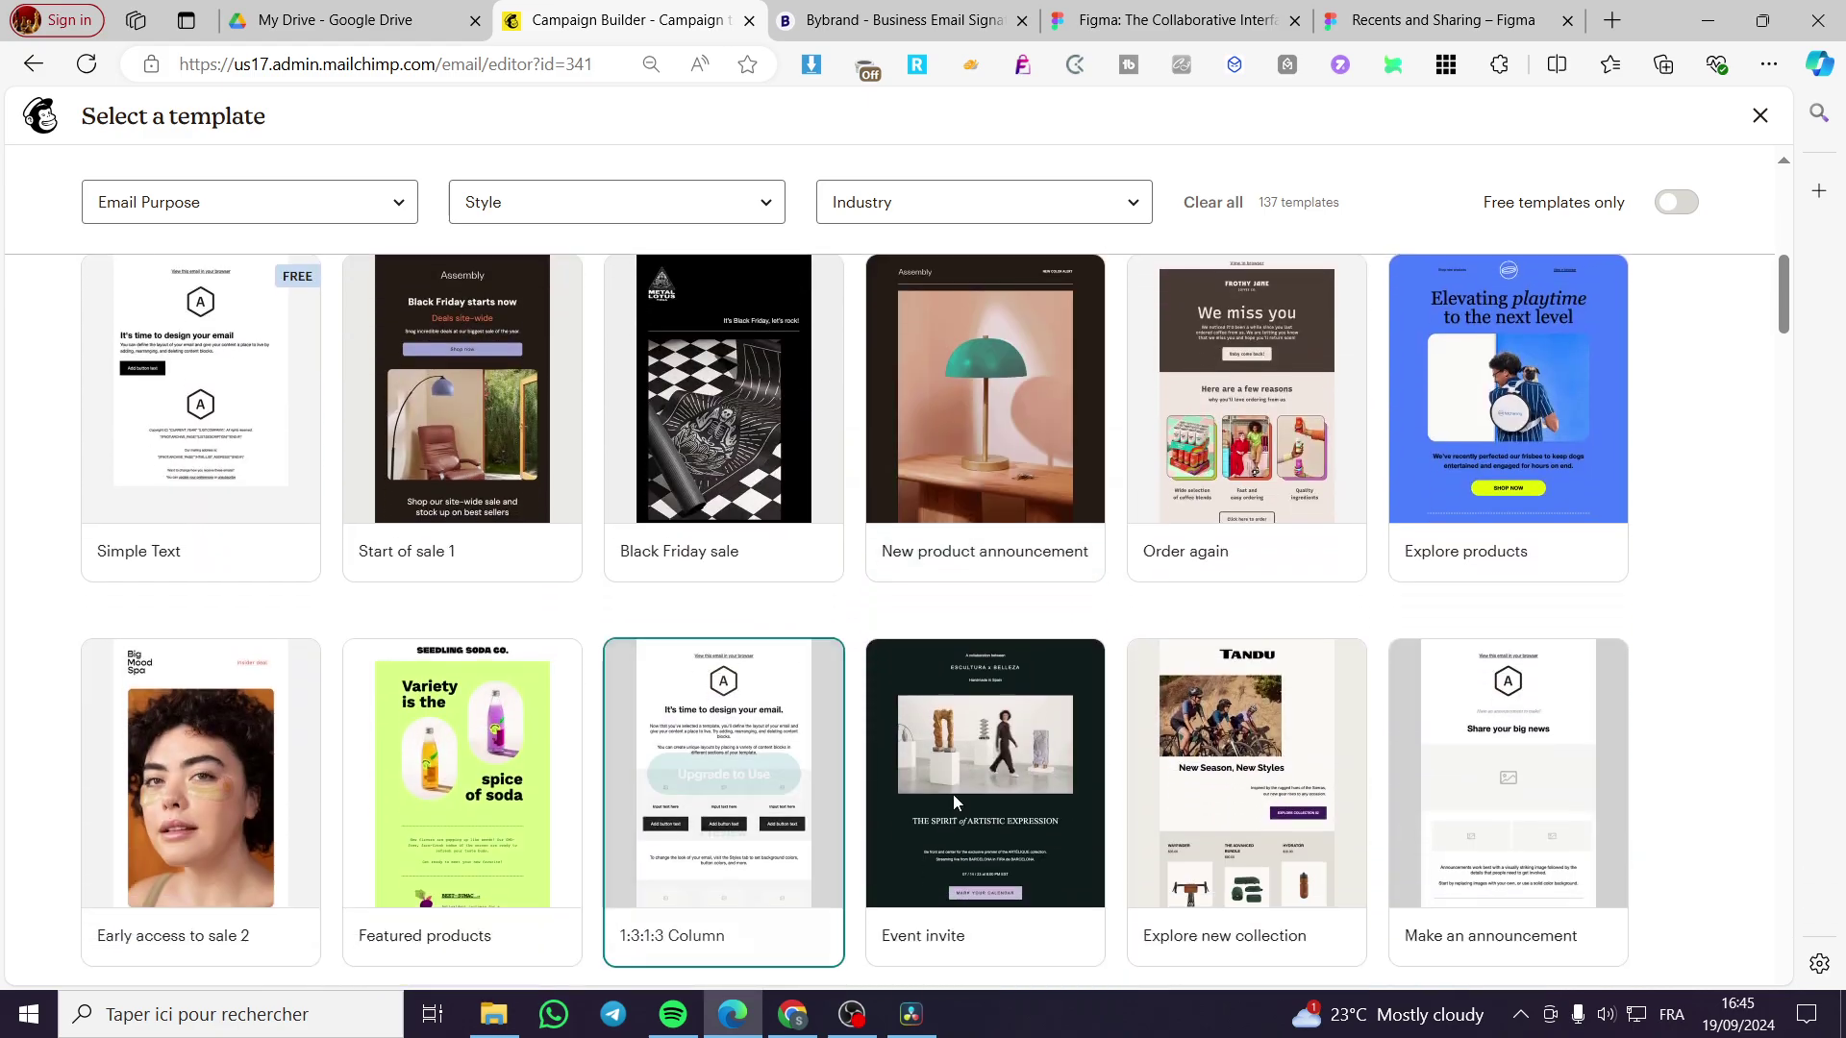
scroll(953, 794, down, 3)
scroll(612, 738, up, 3)
scroll(206, 735, up, 3)
scroll(261, 754, down, 2)
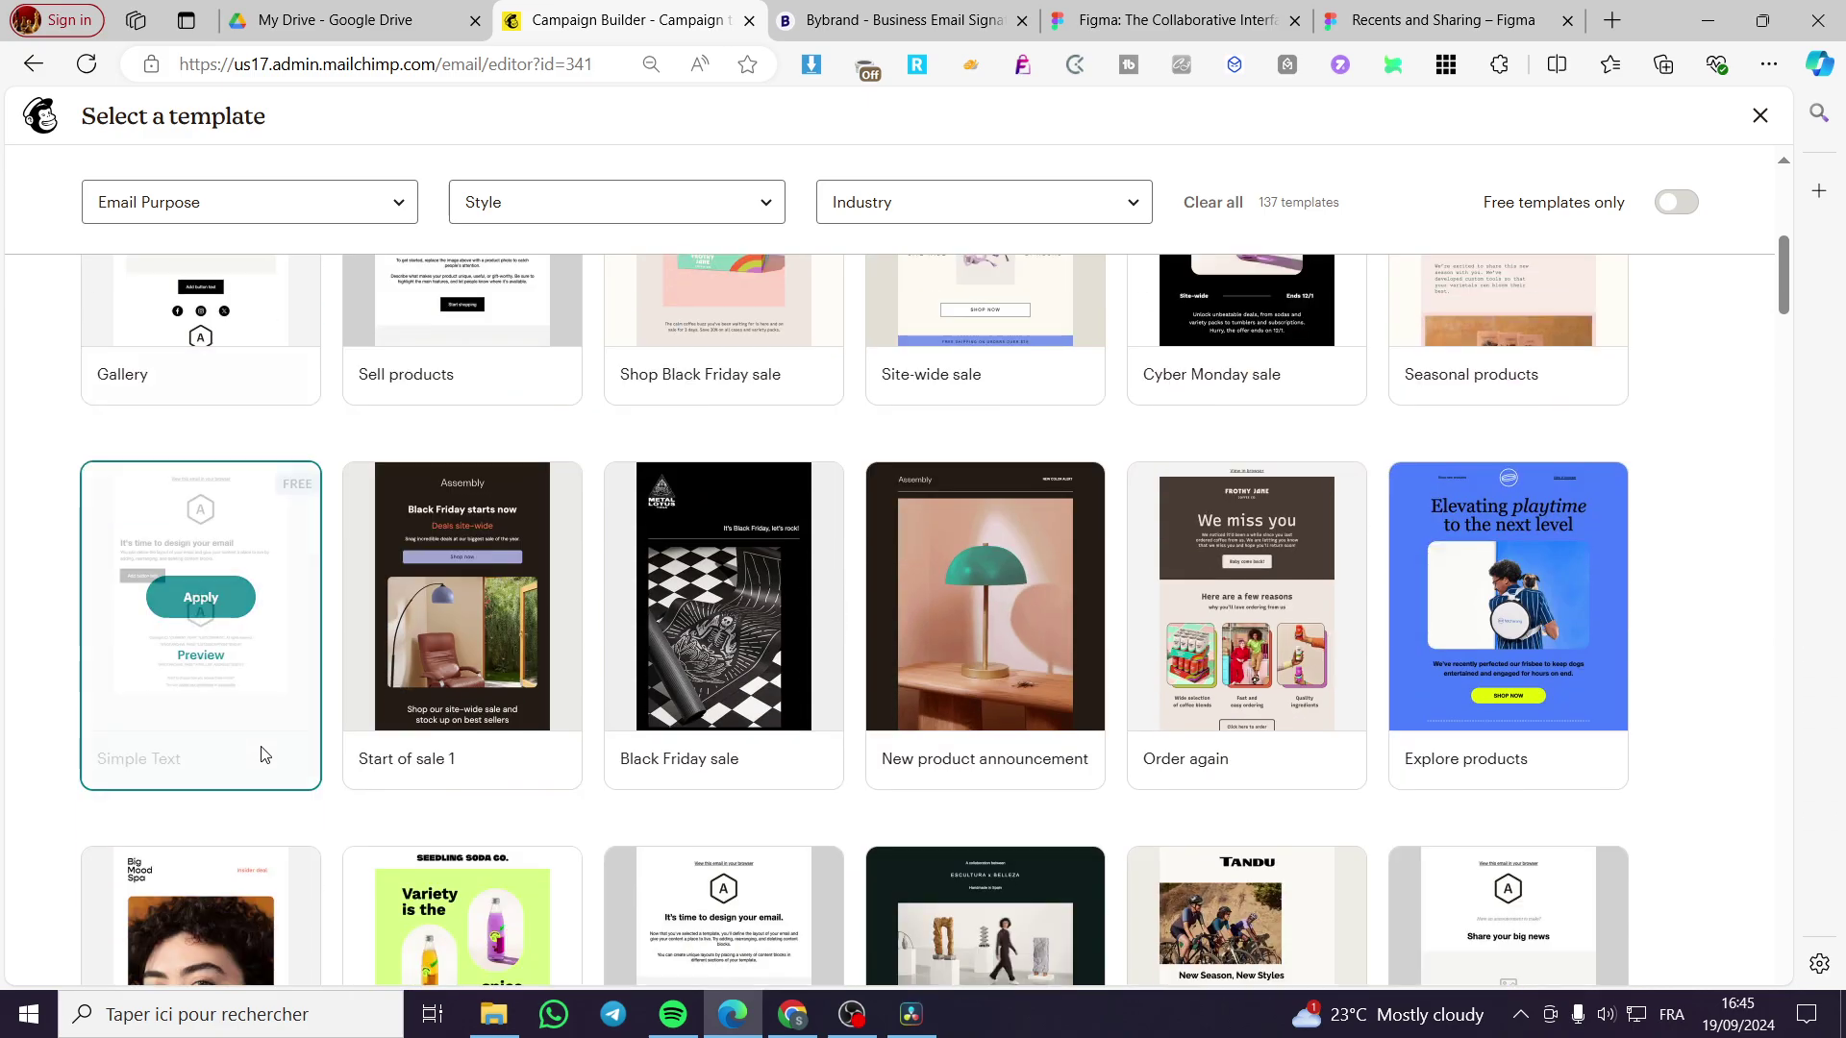
scroll(224, 733, down, 2)
scroll(721, 722, up, 3)
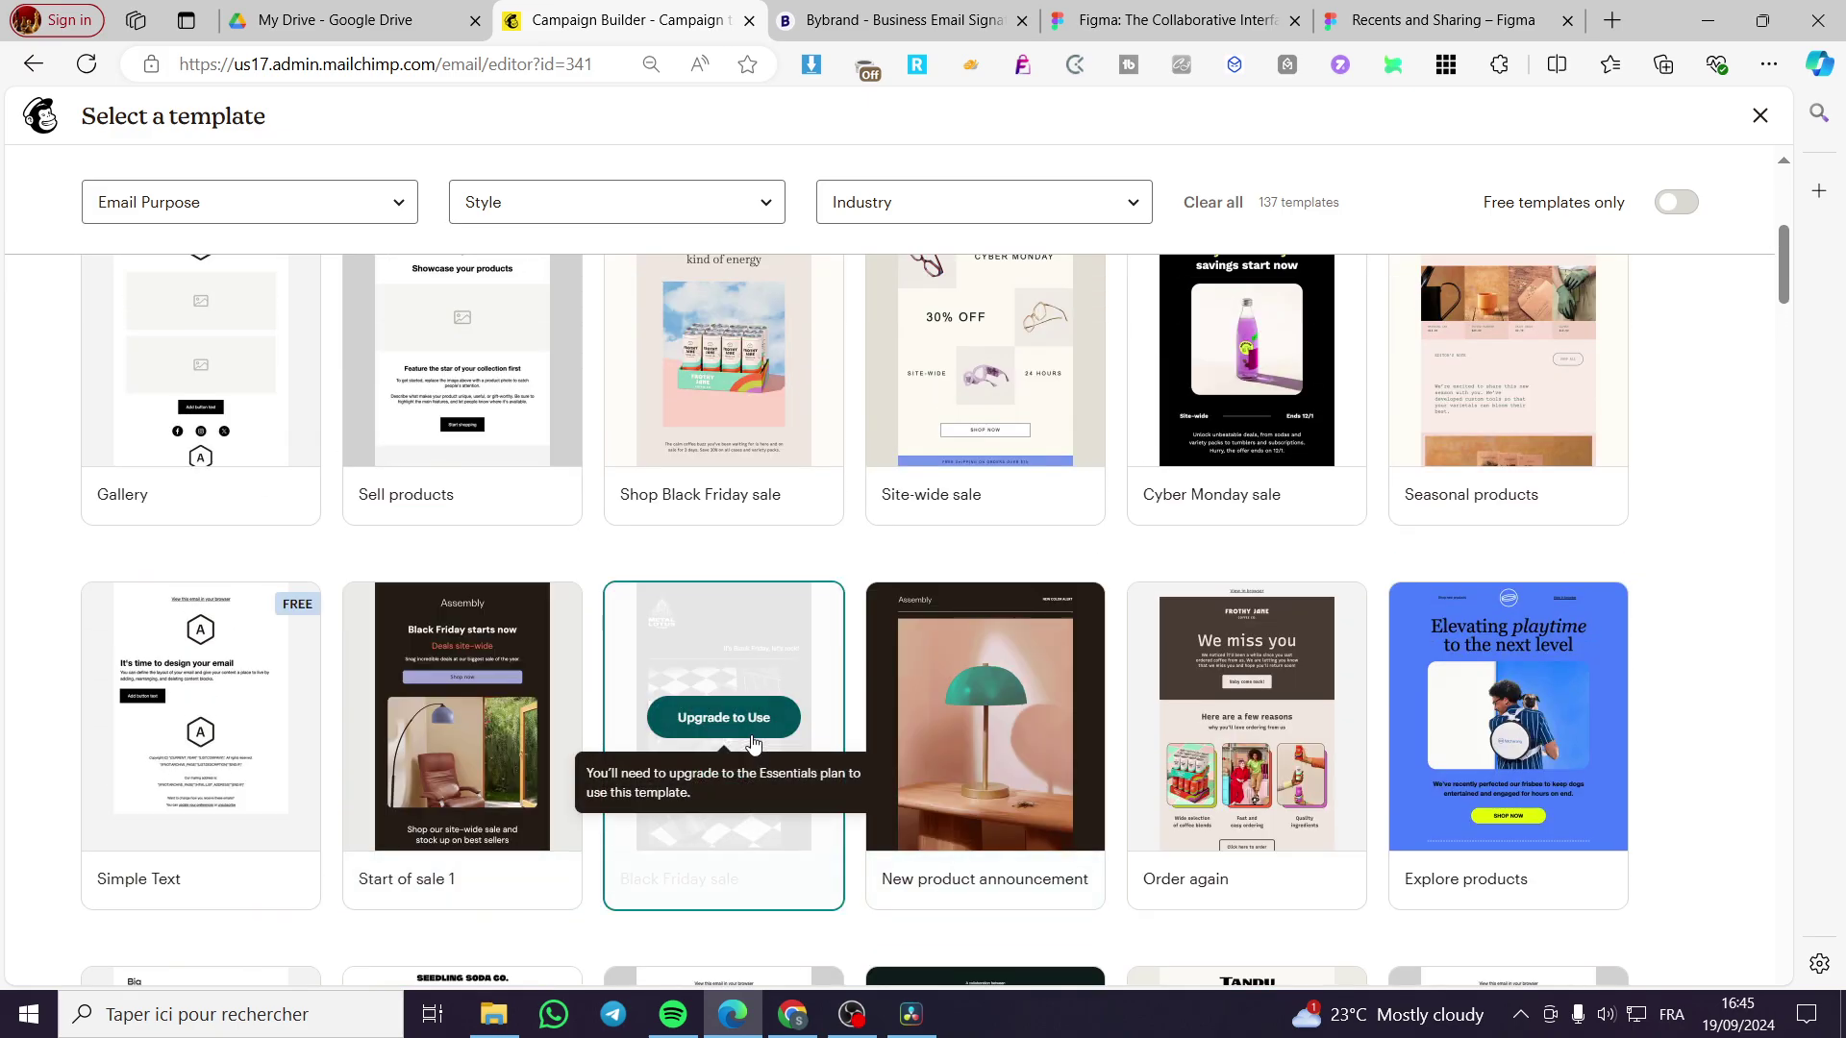
scroll(1744, 649, up, 3)
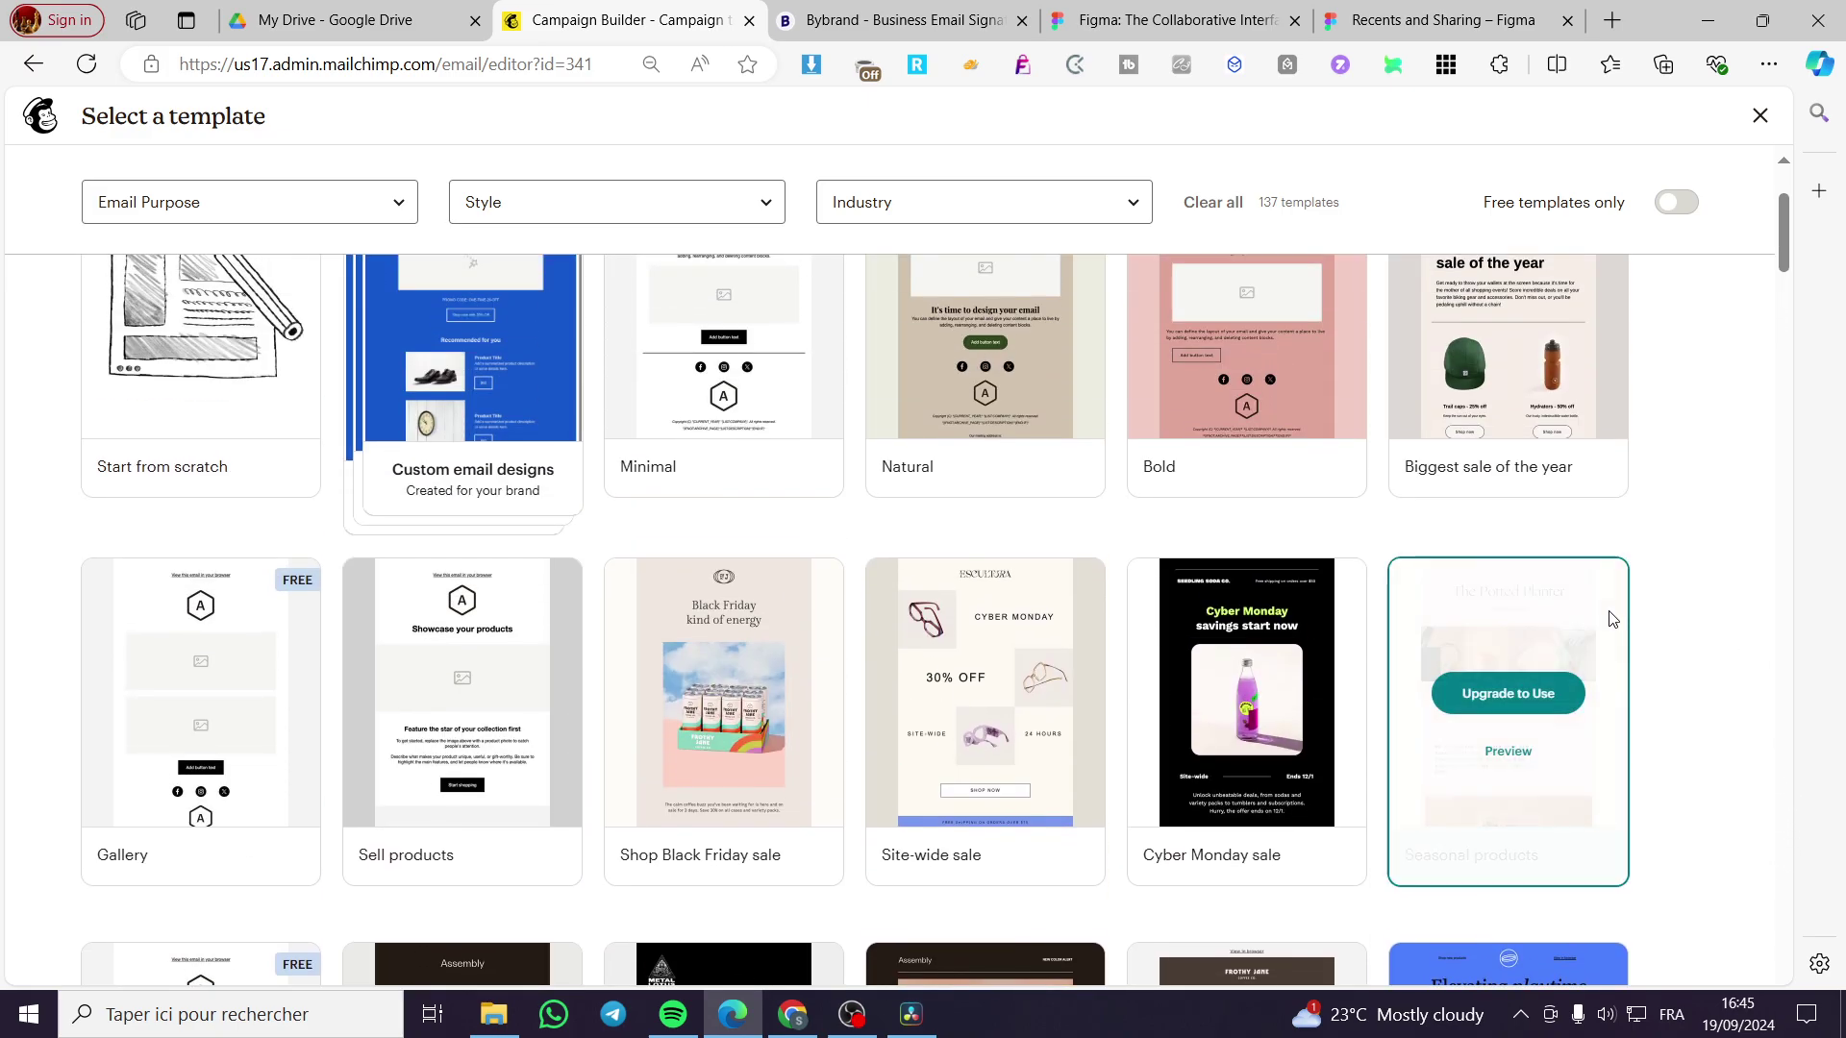
scroll(1096, 519, up, 2)
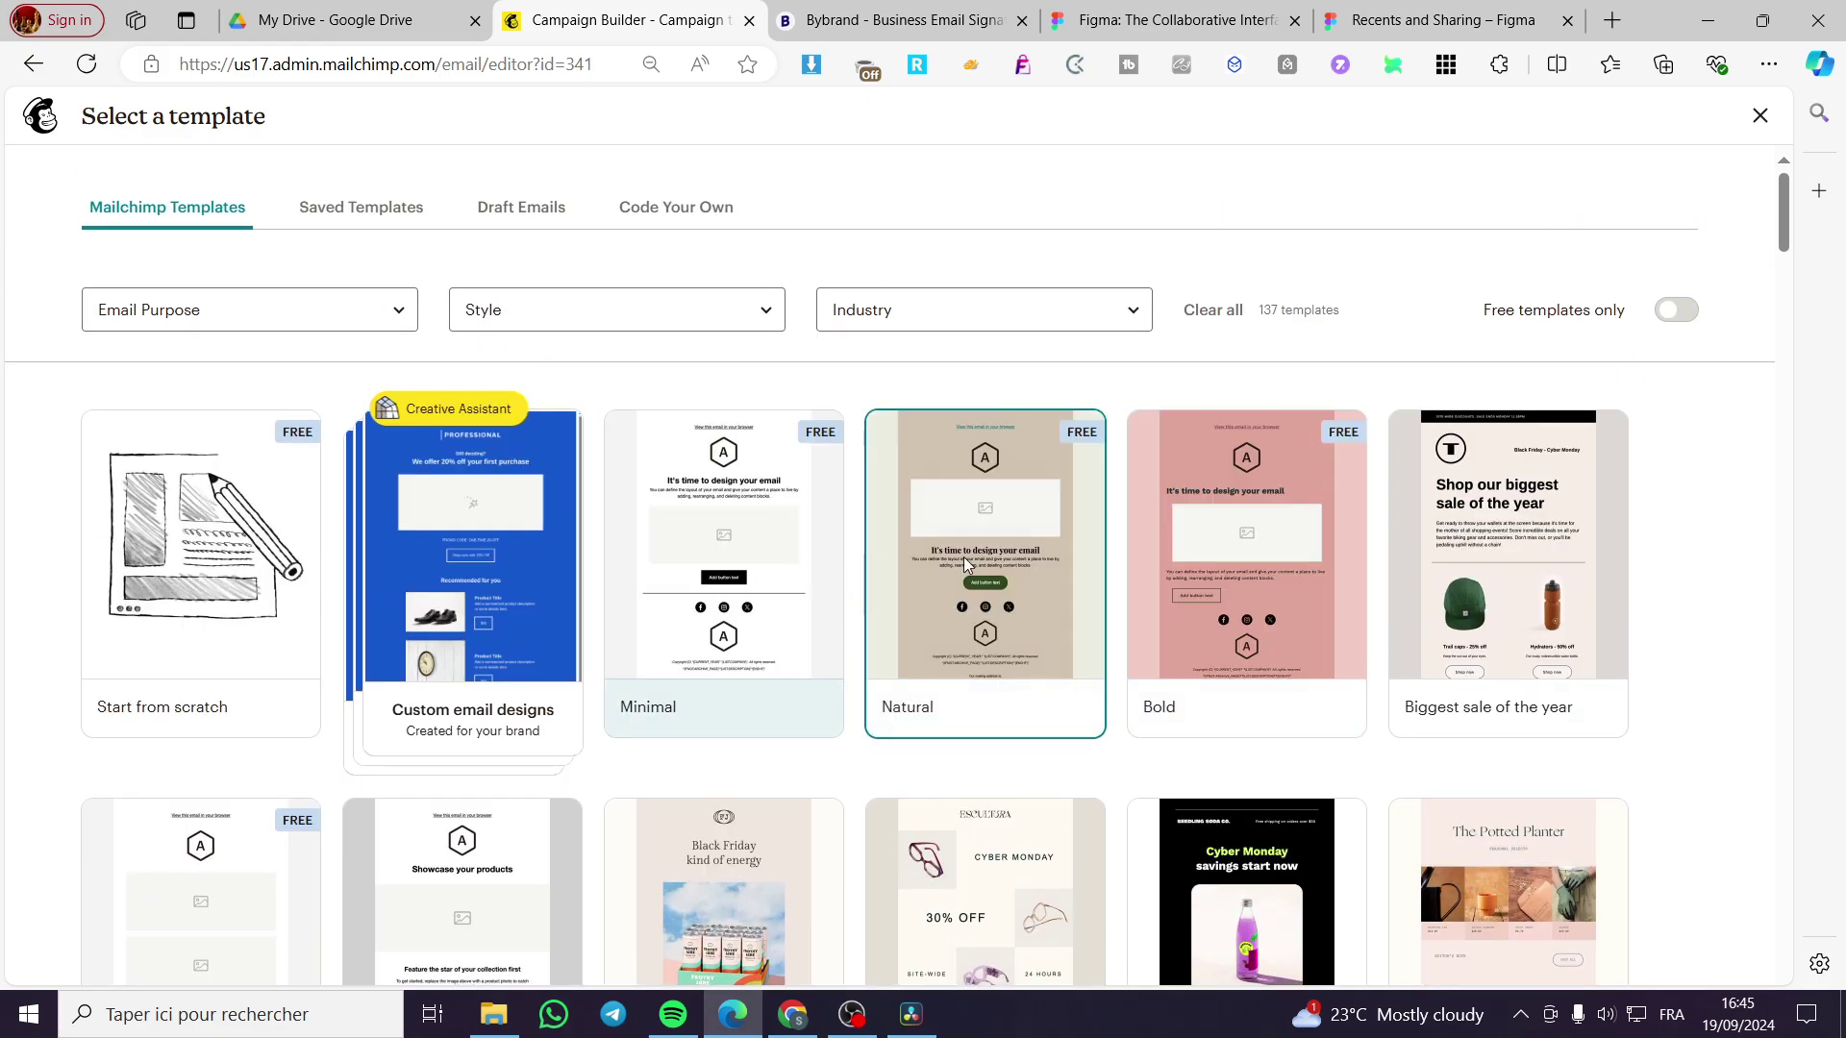
Step: Apply the Natural template from the Mailchimp Templates gallery
click(984, 546)
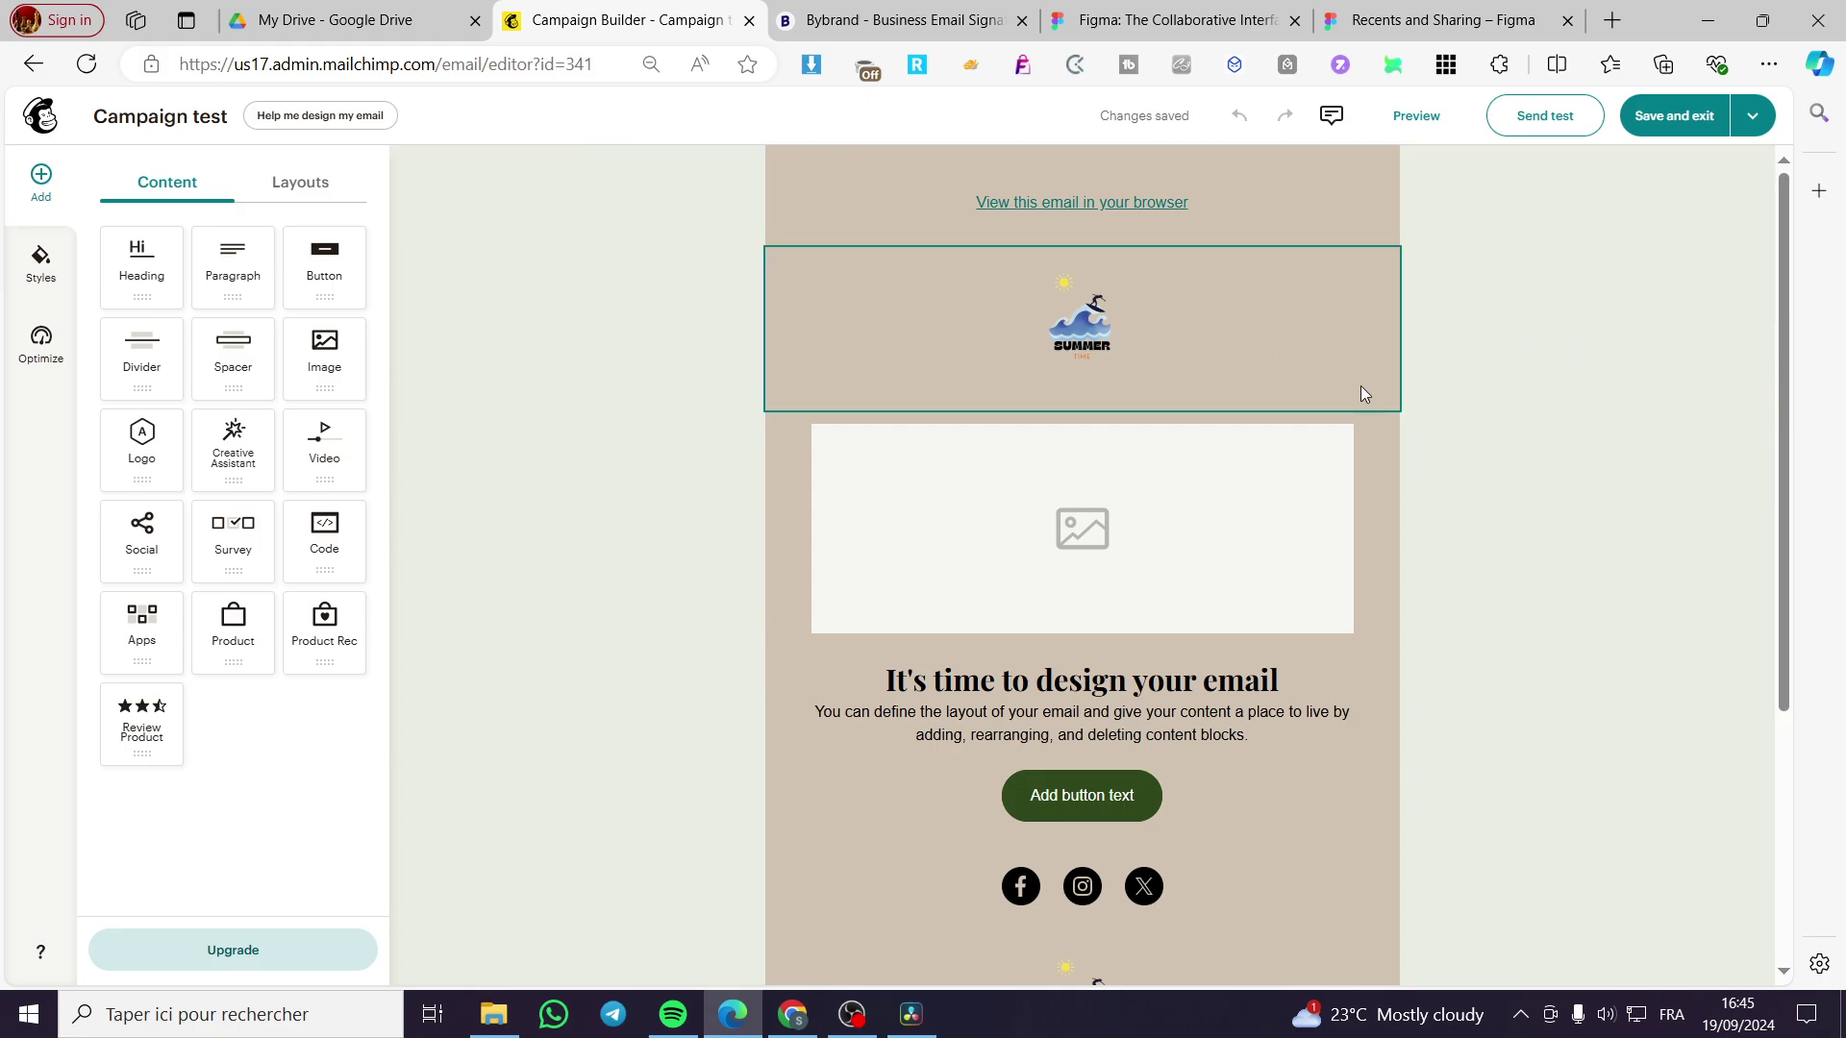
scroll(1145, 458, down, 1)
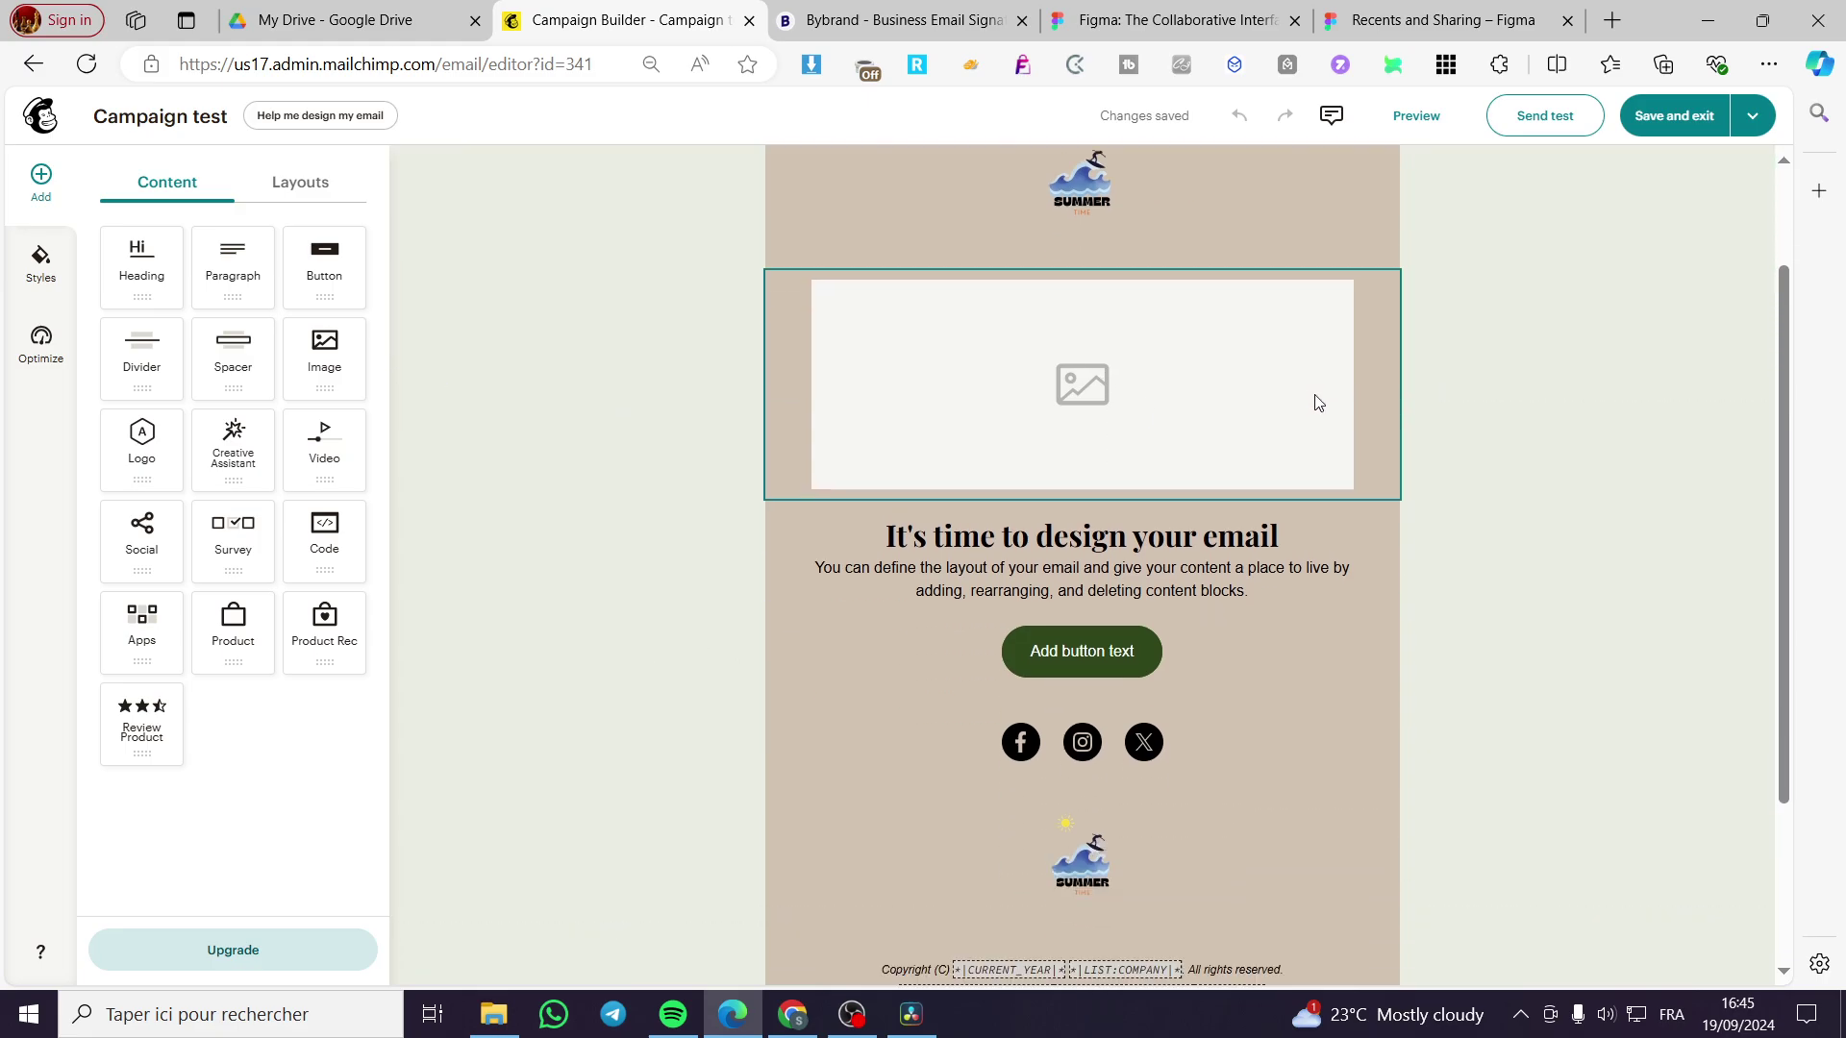
scroll(1314, 399, down, 2)
scroll(1283, 457, down, 1)
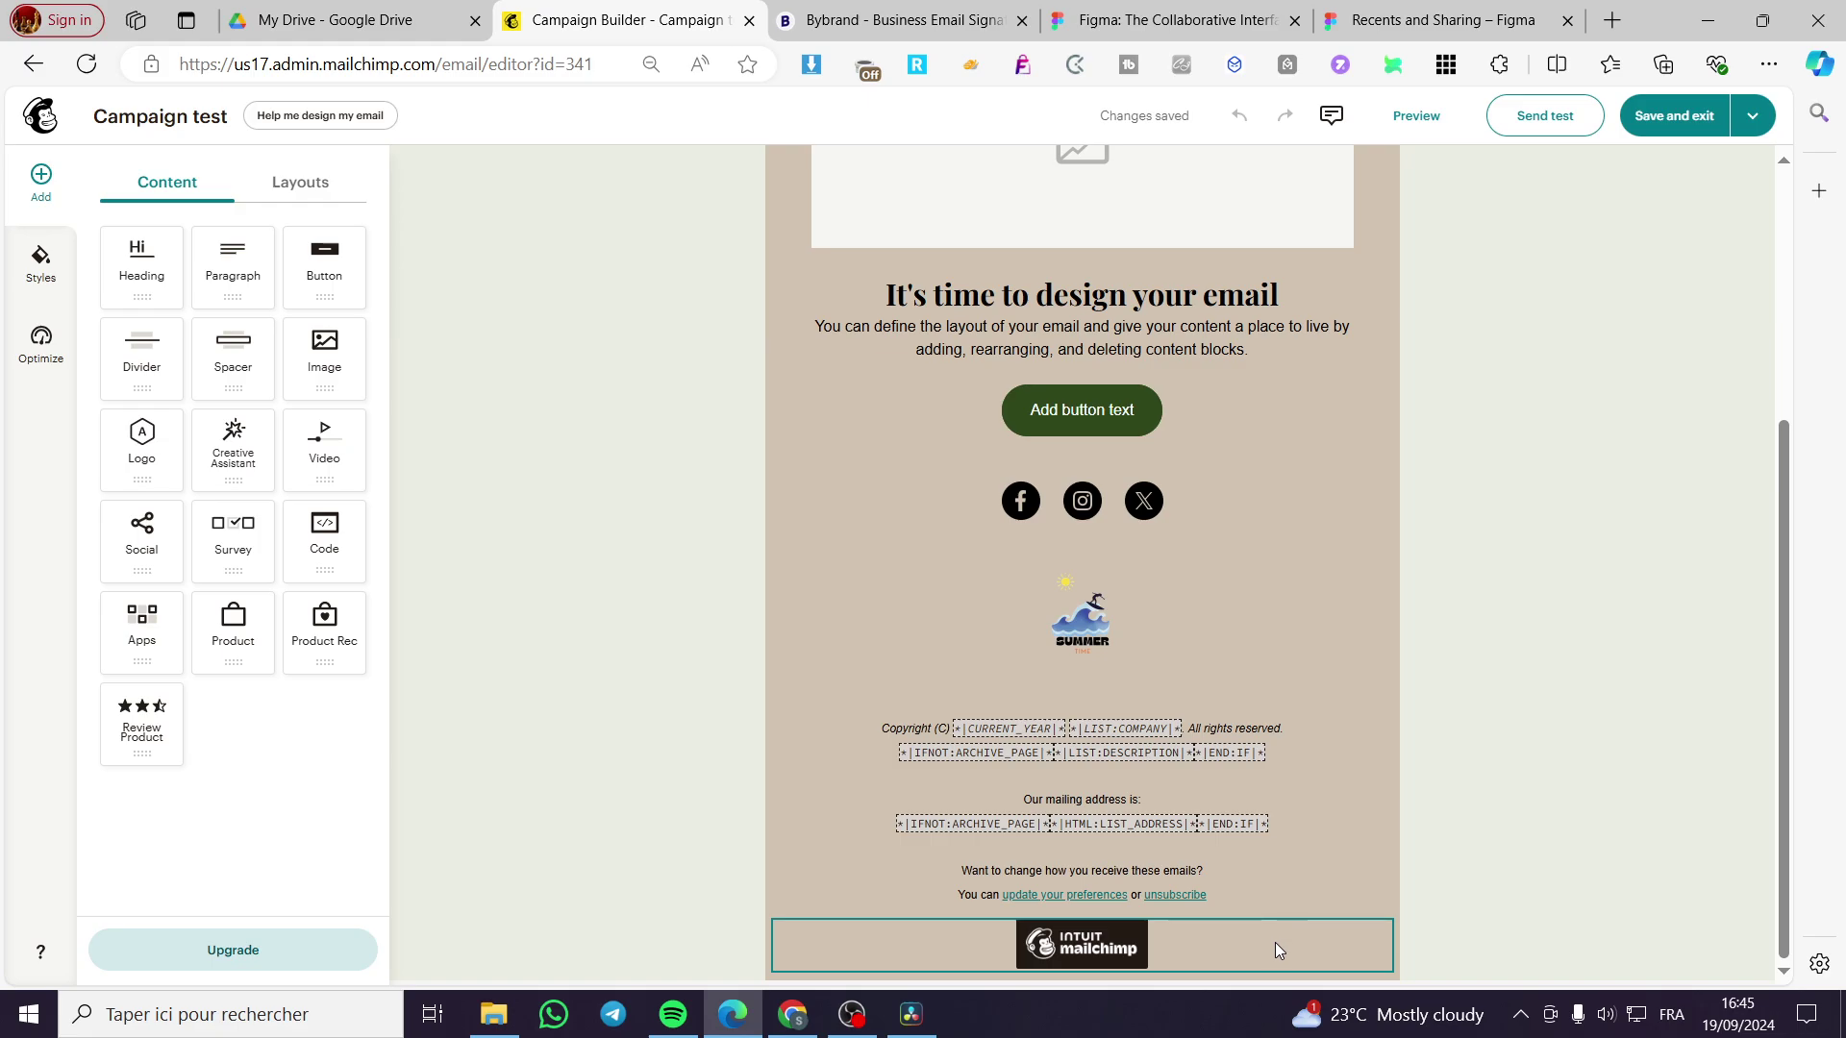
Step: Select the footer text and social icons, then select the whole footer section for its settings
click(1275, 941)
click(1336, 889)
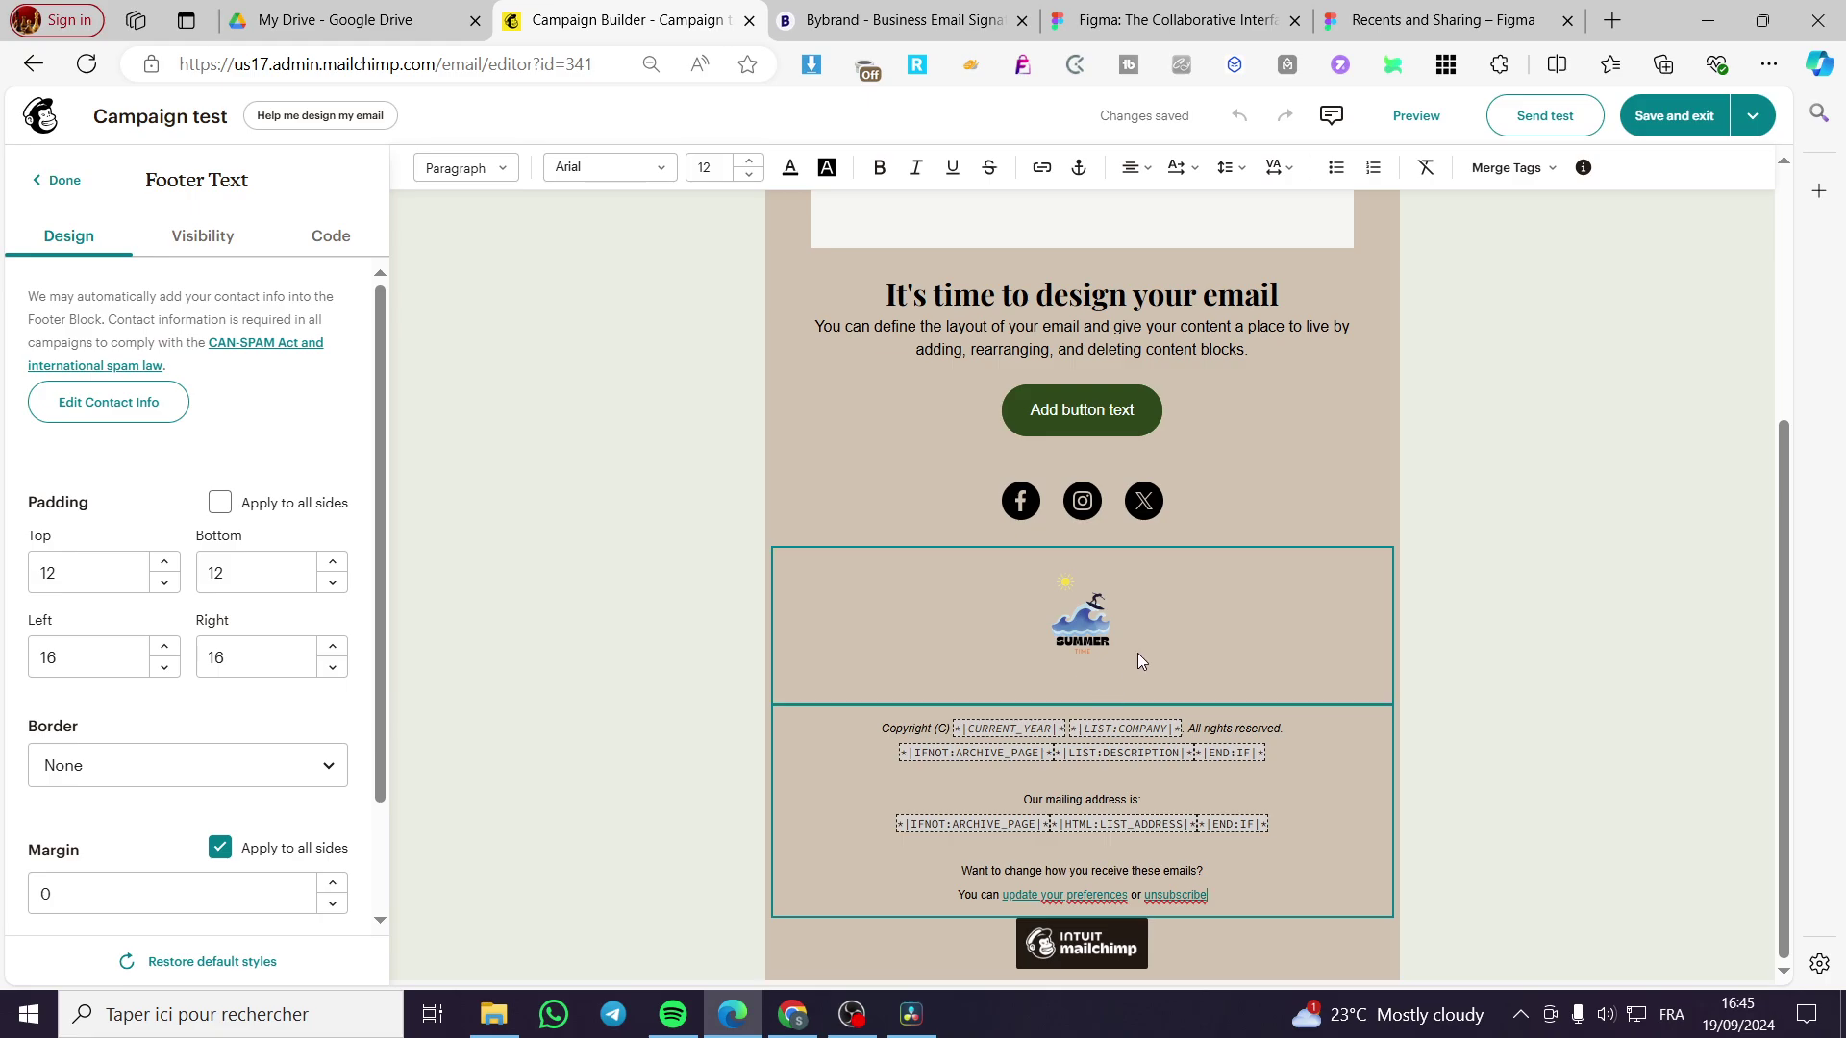
click(1155, 626)
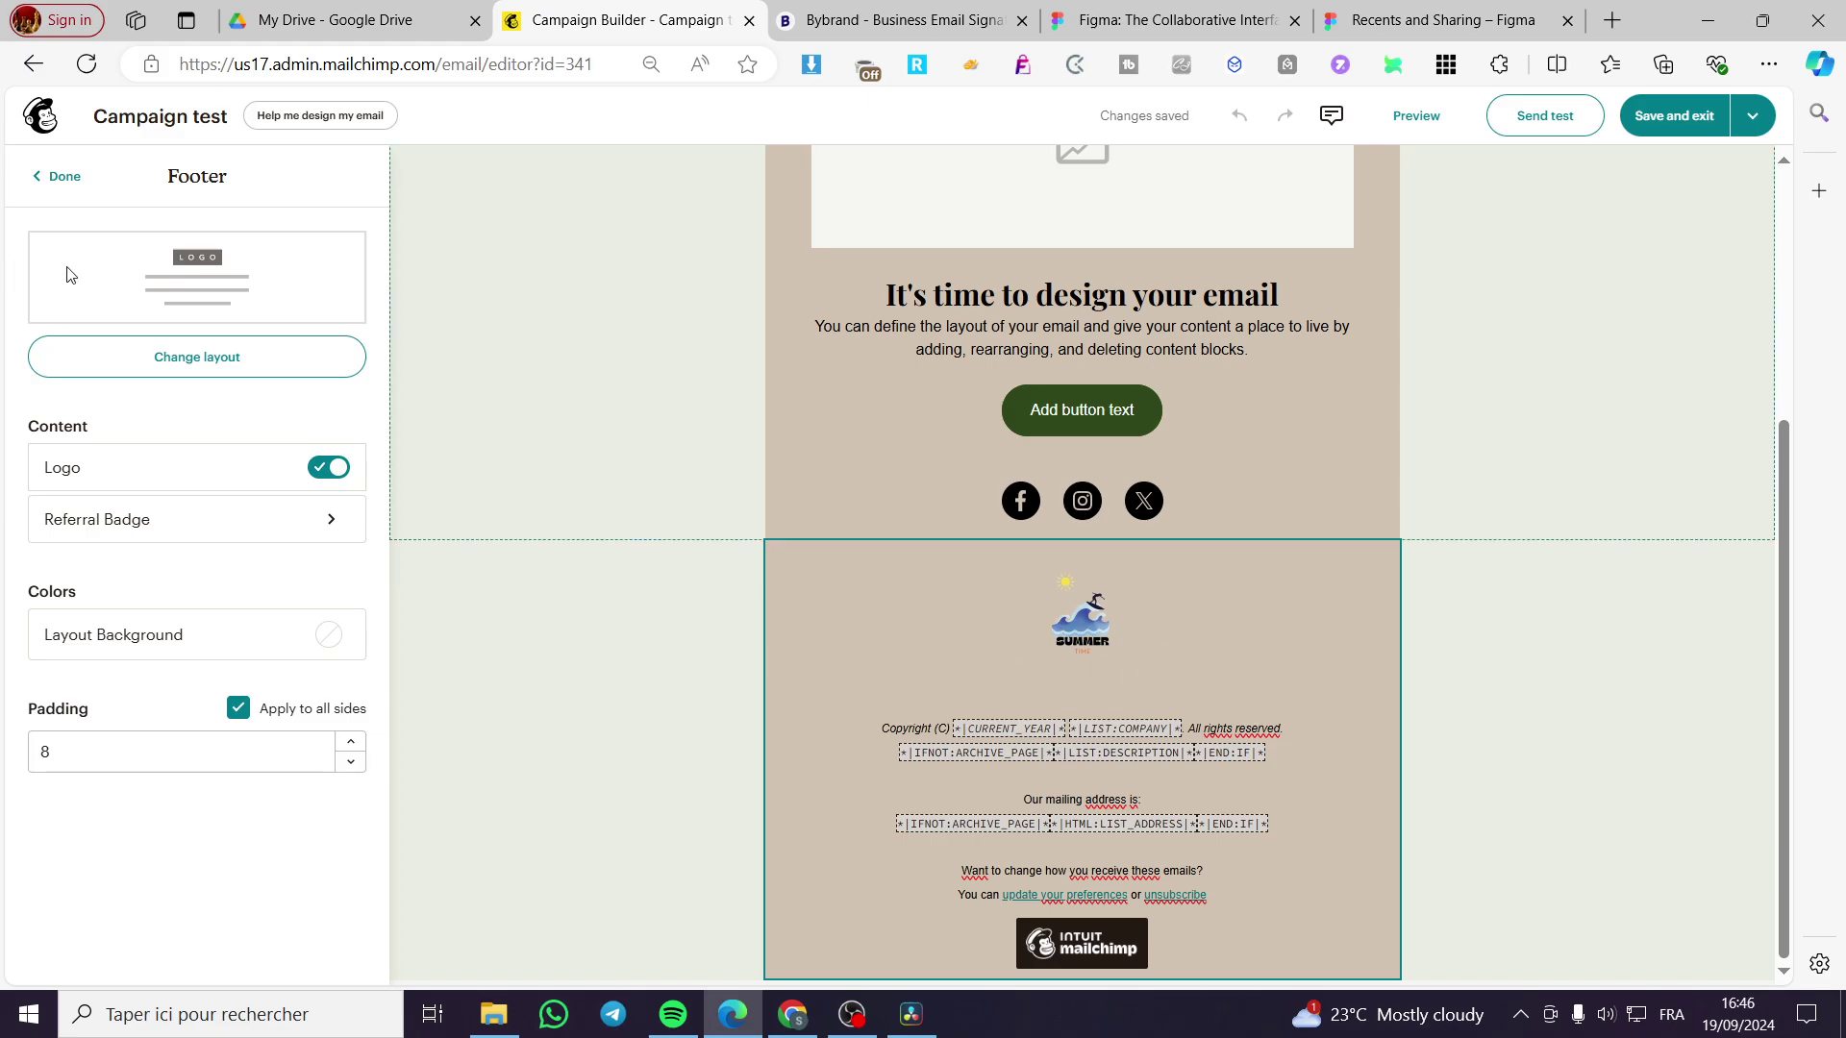
click(1248, 503)
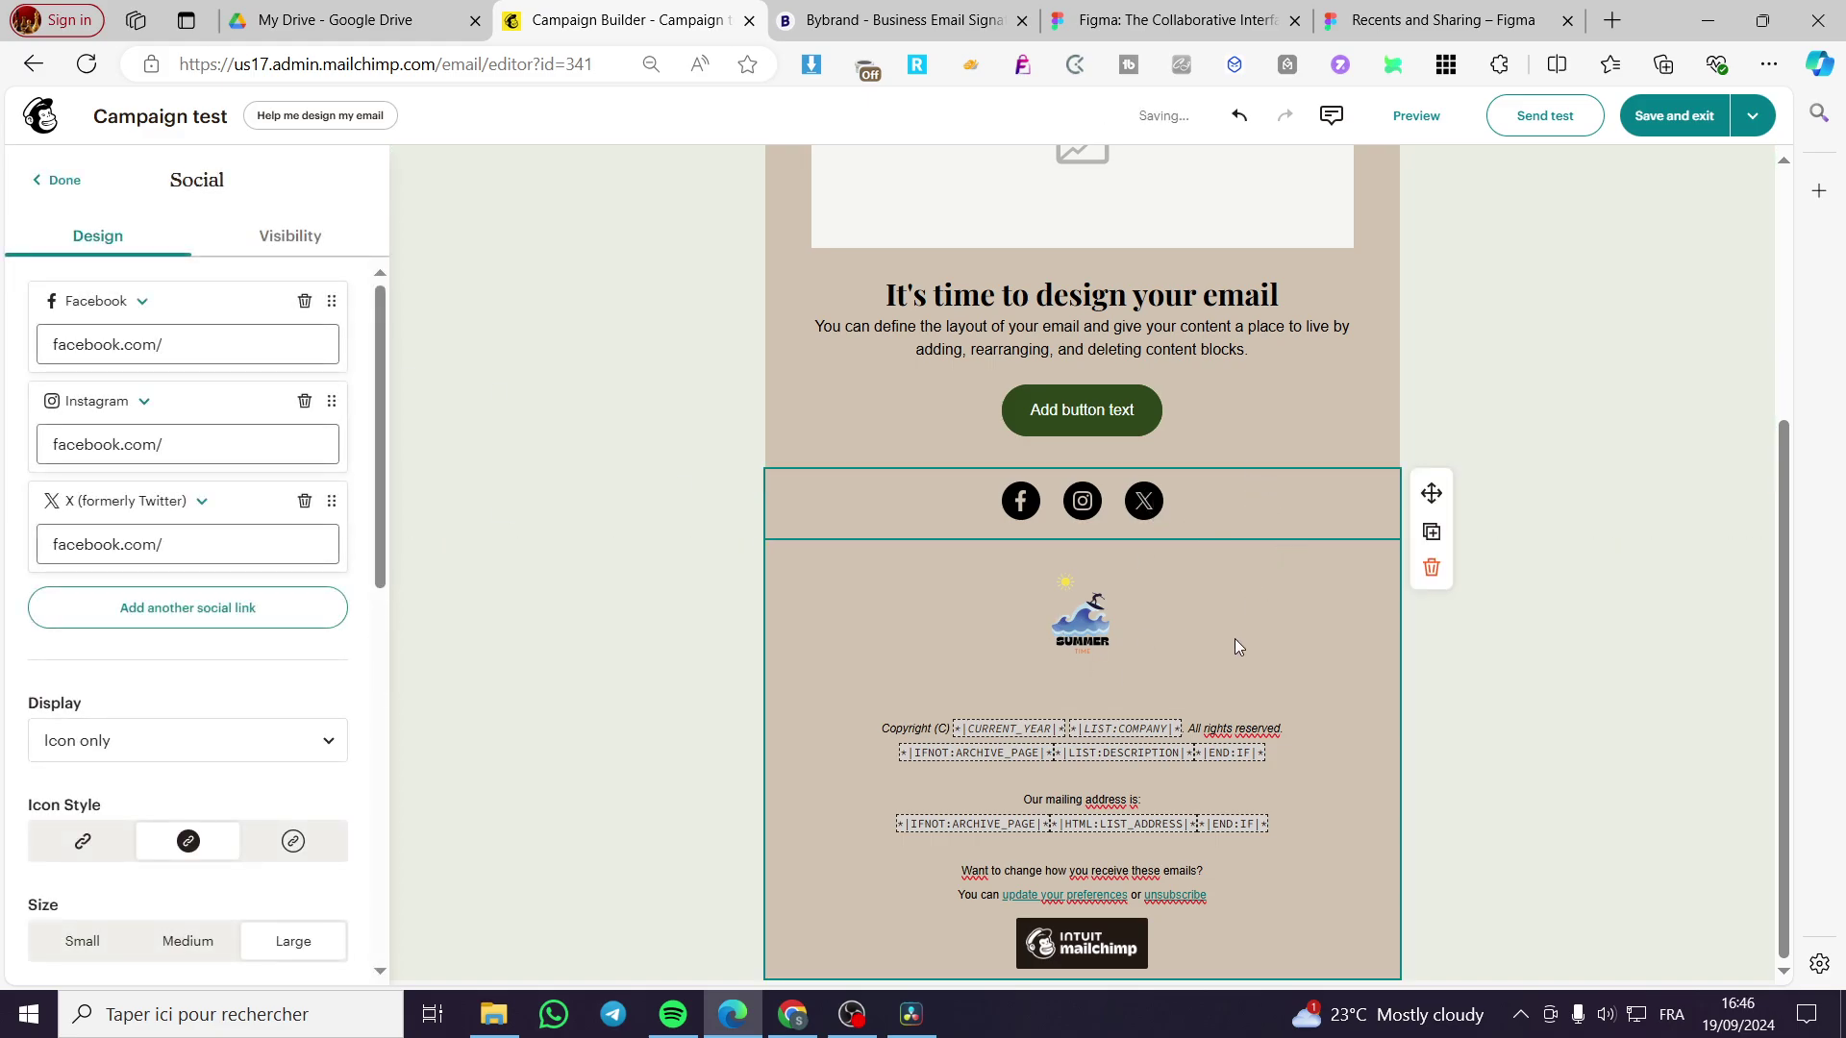
click(1172, 637)
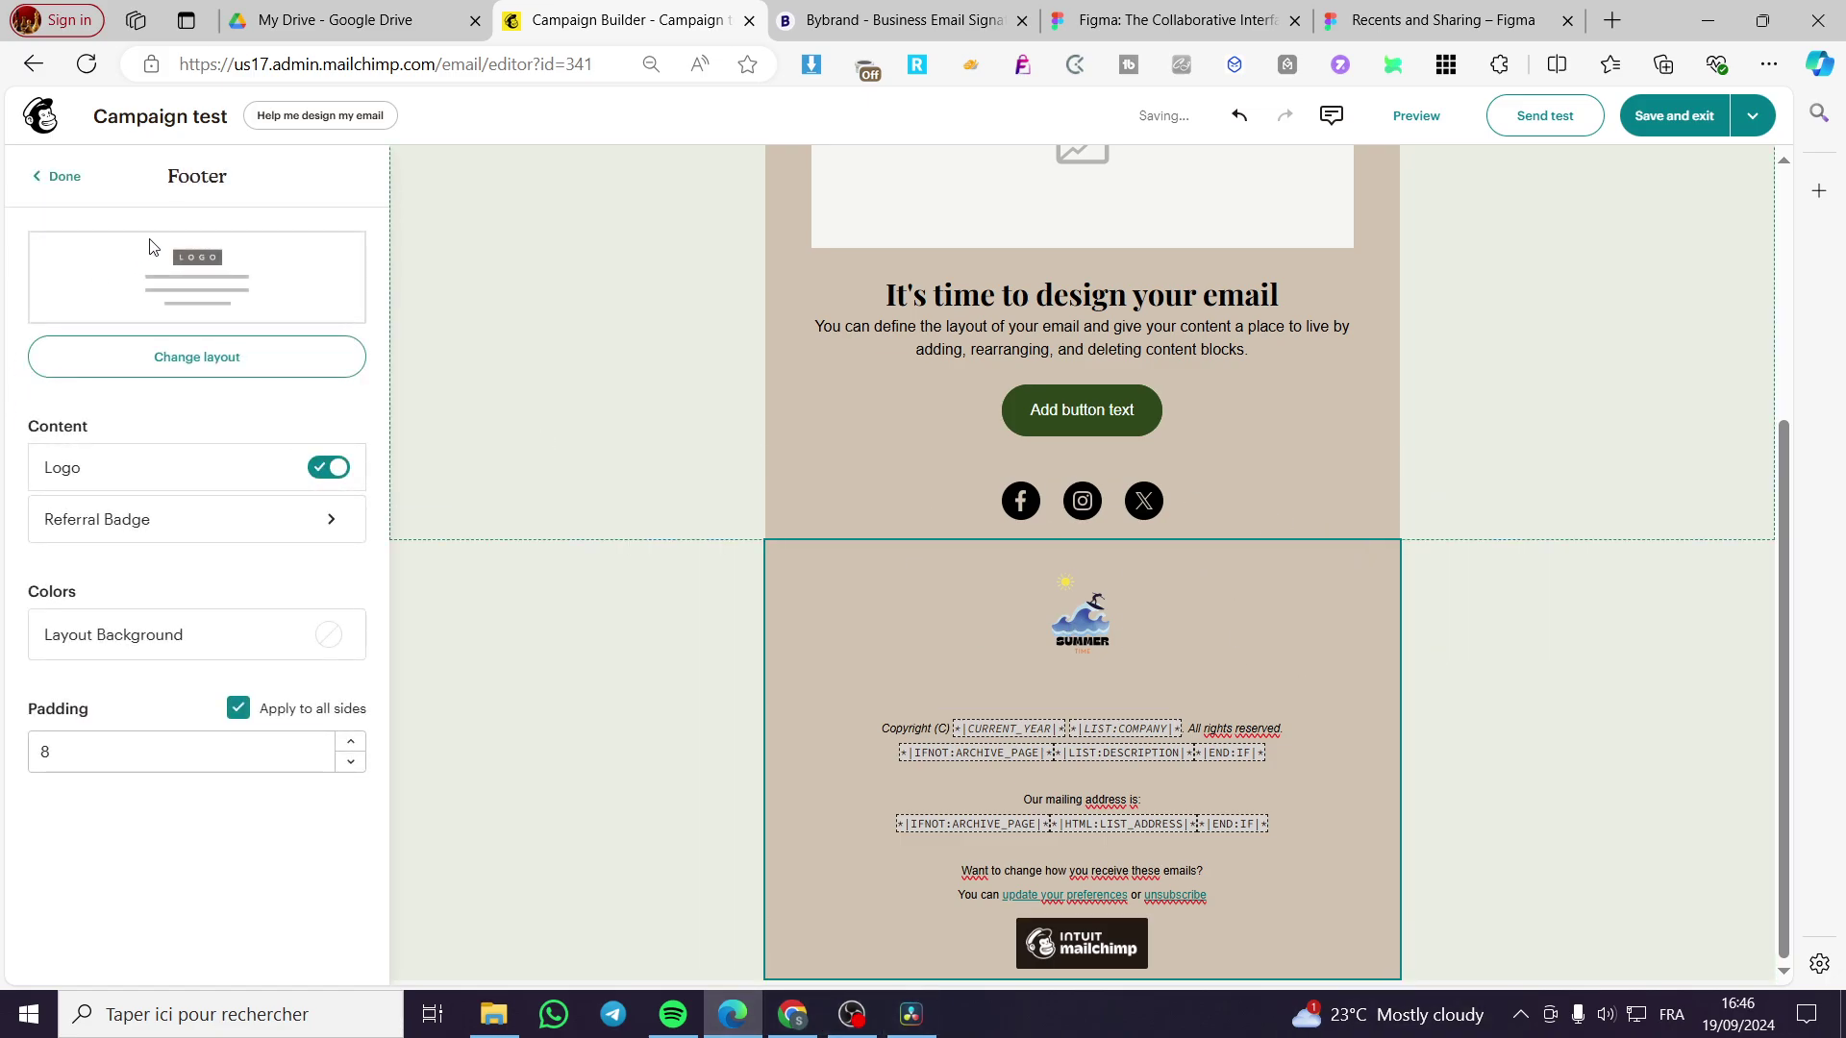
click(183, 360)
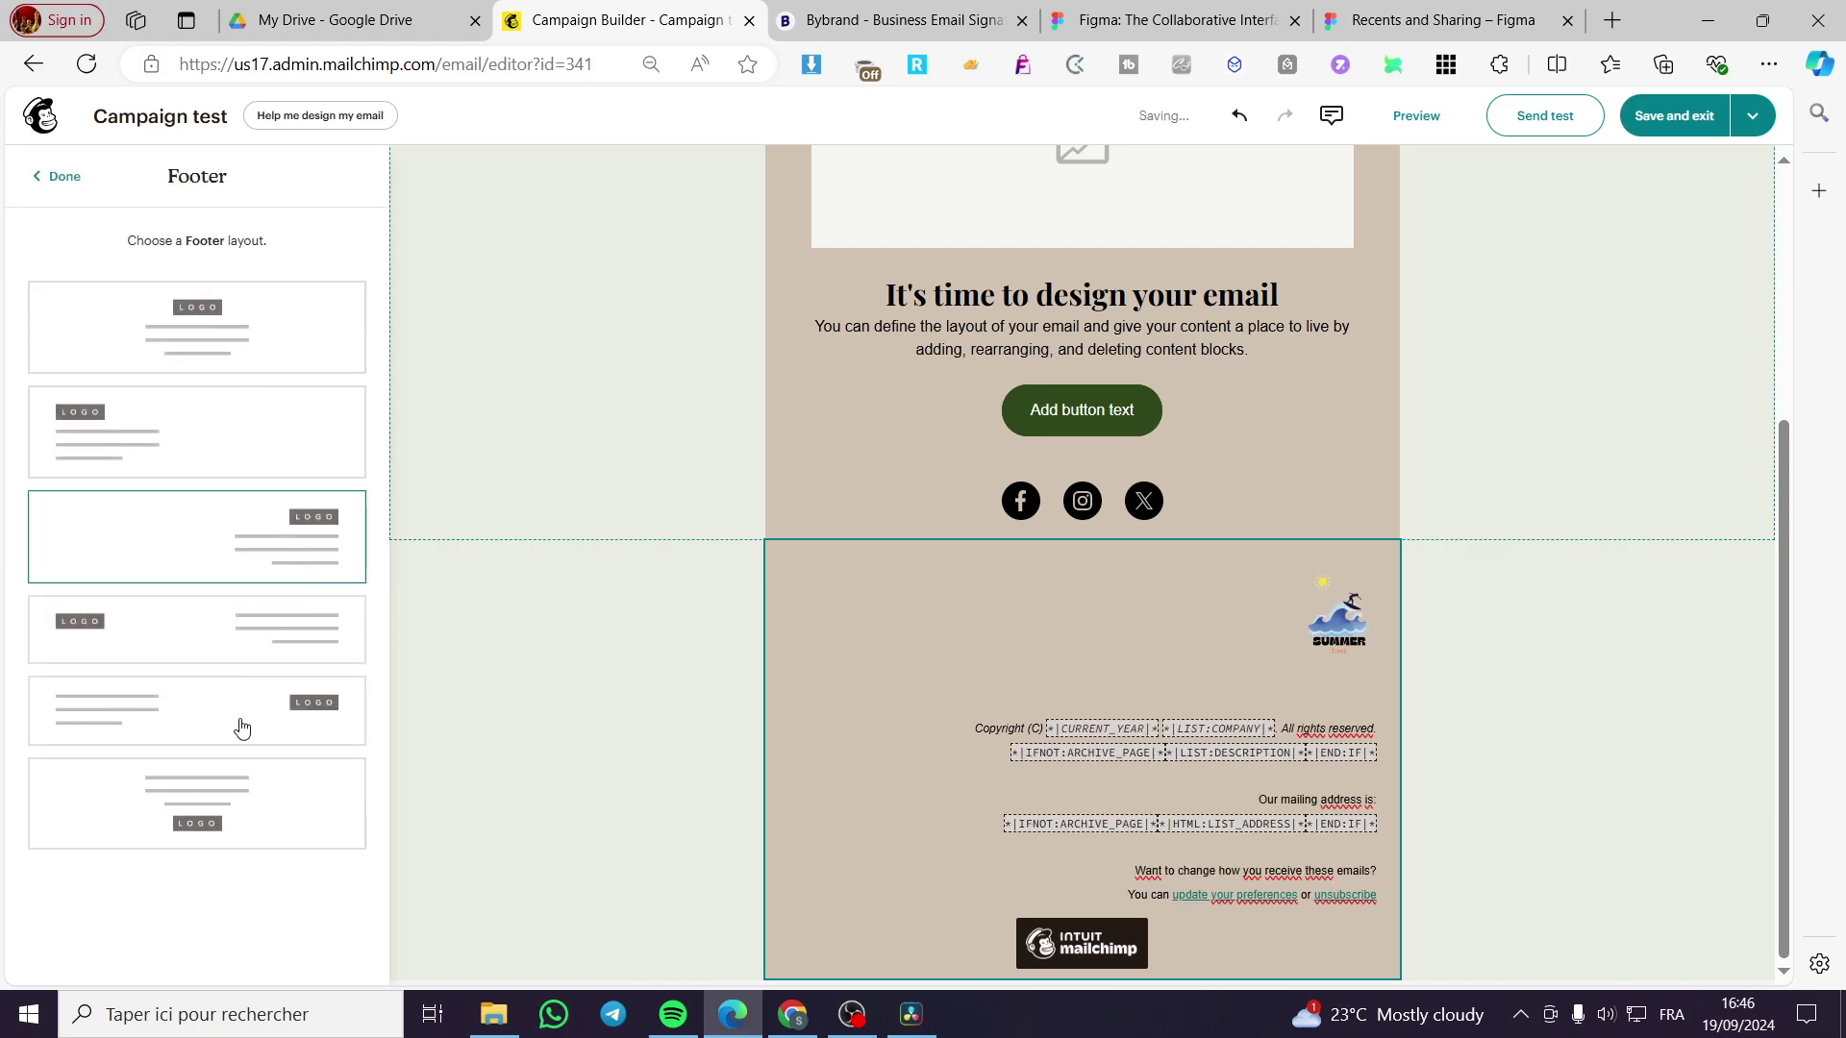
click(256, 803)
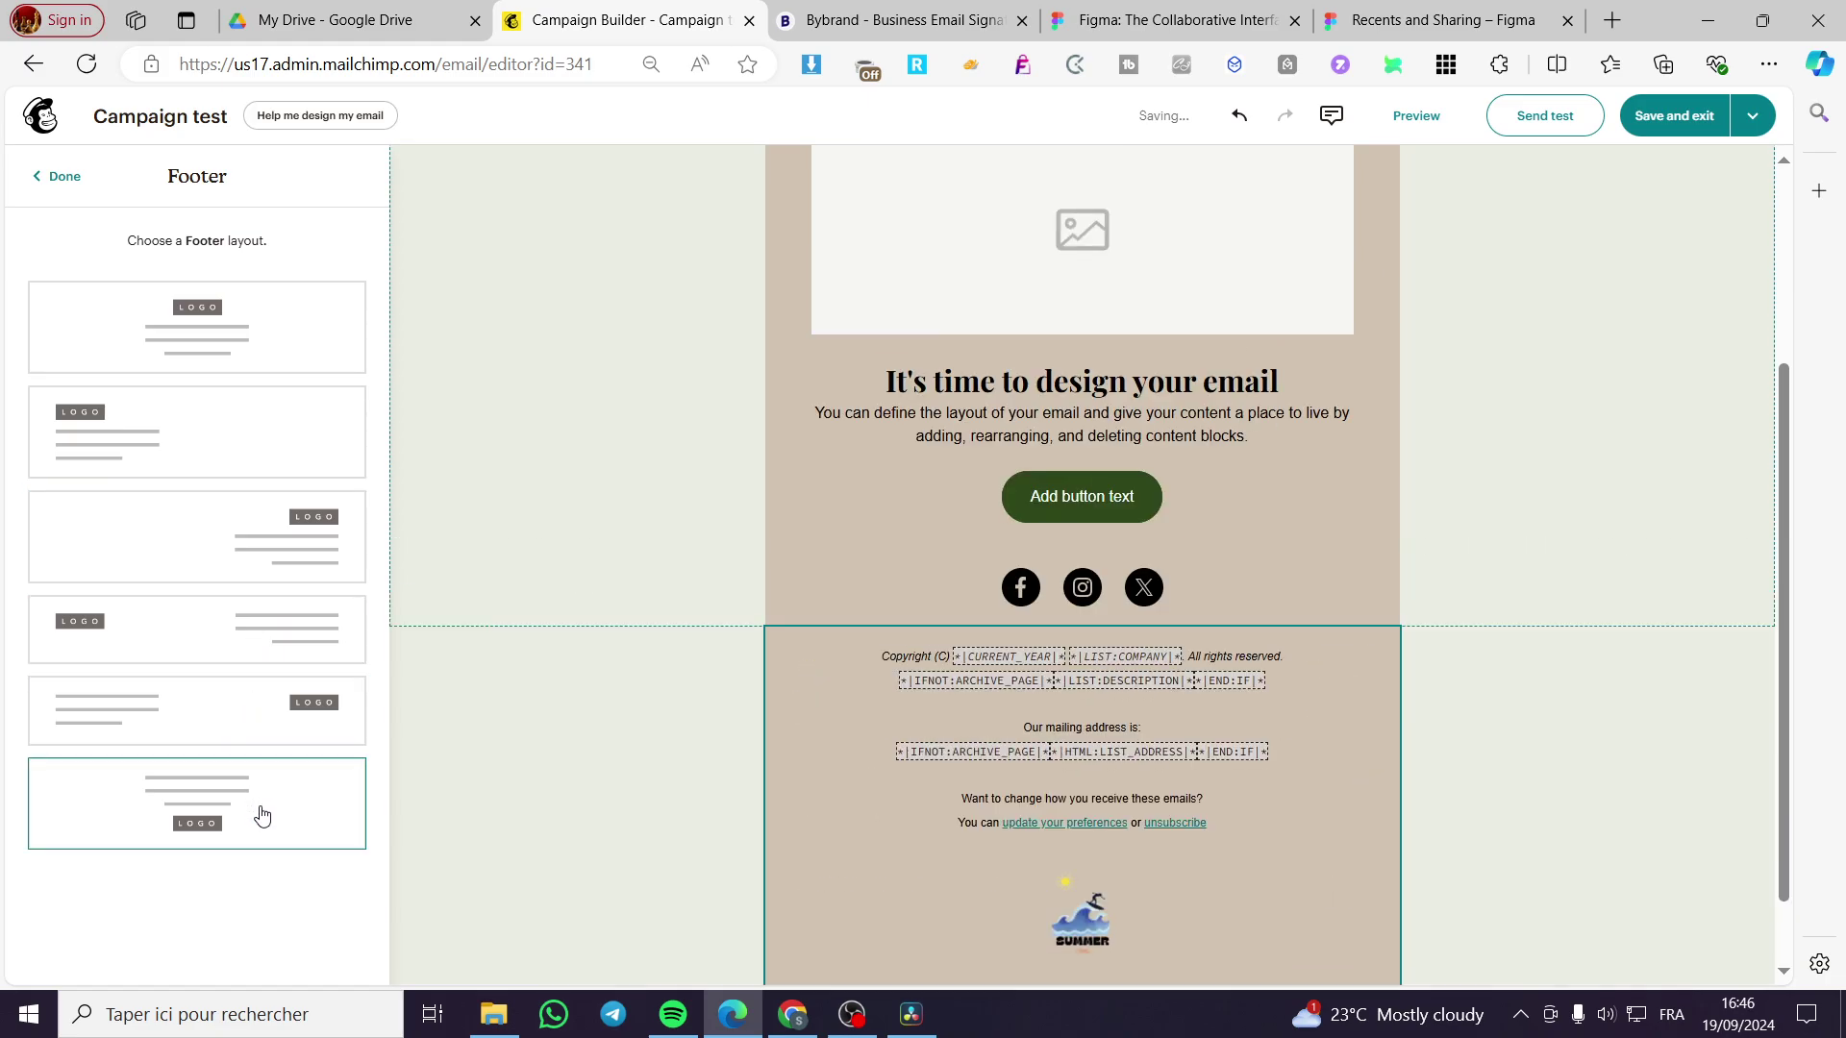
click(289, 308)
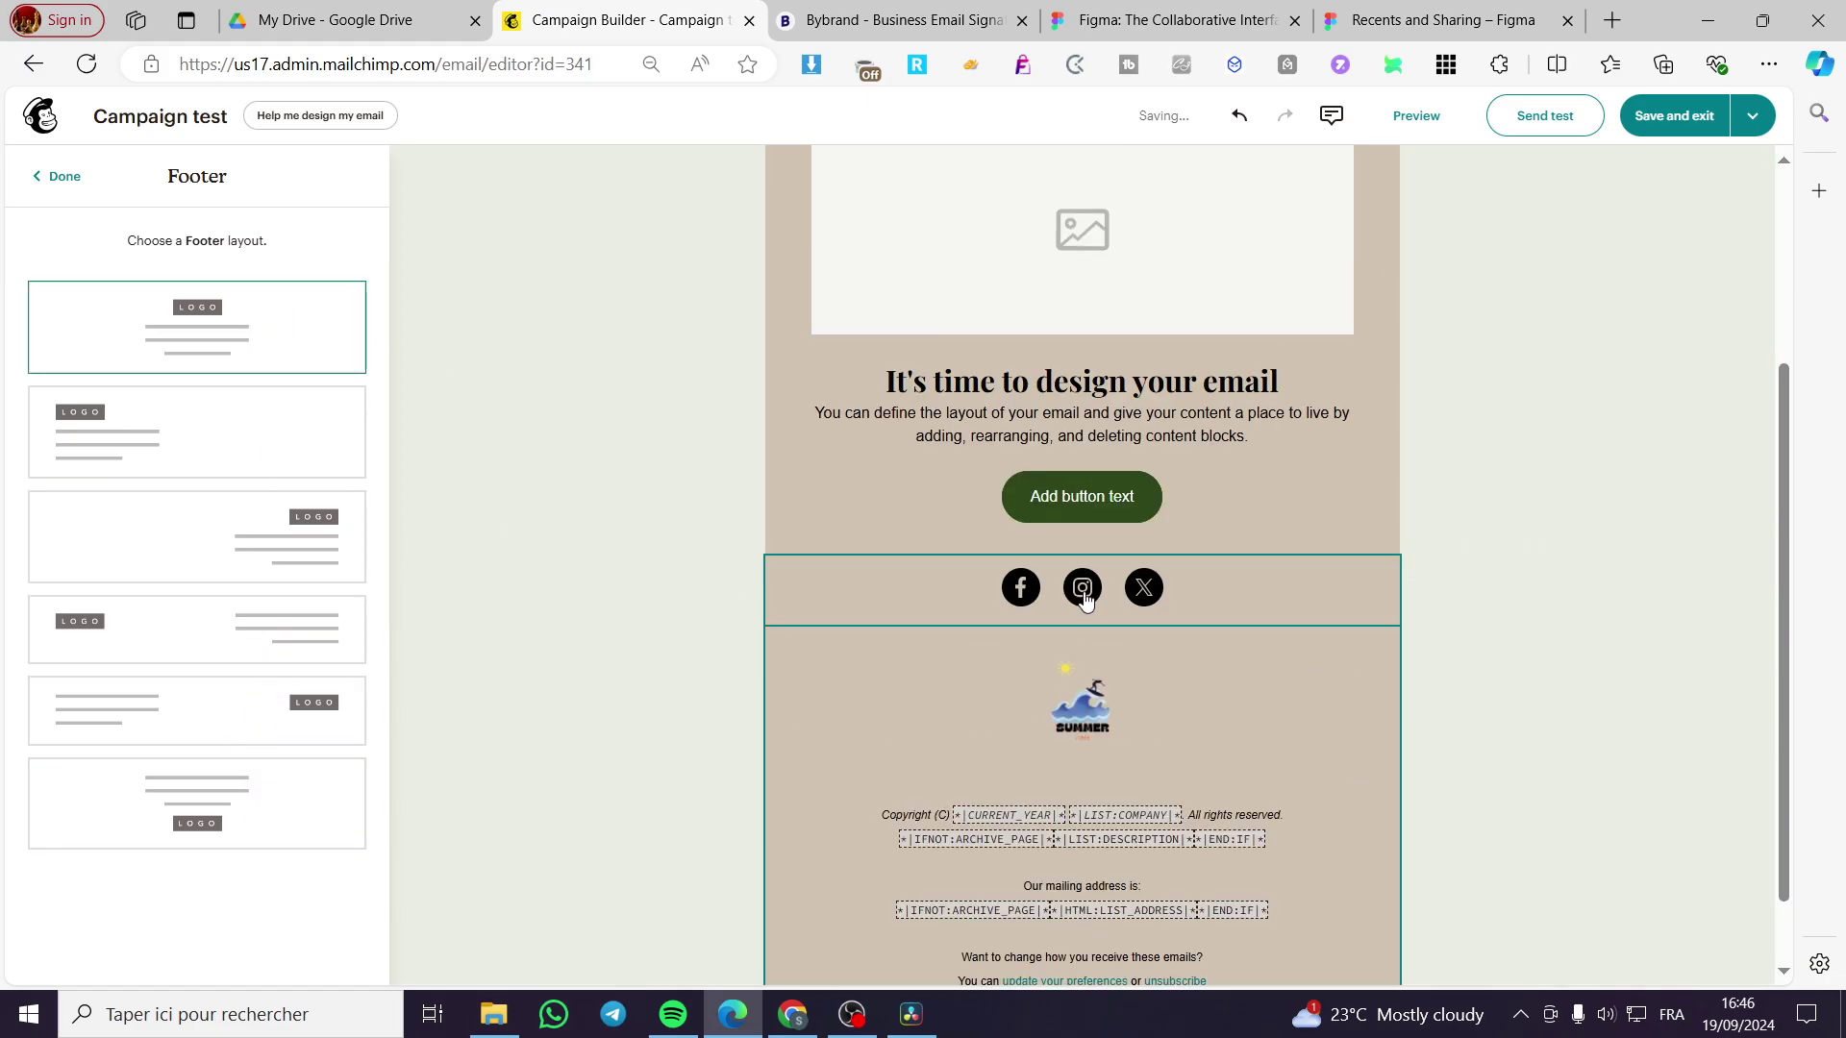
click(64, 177)
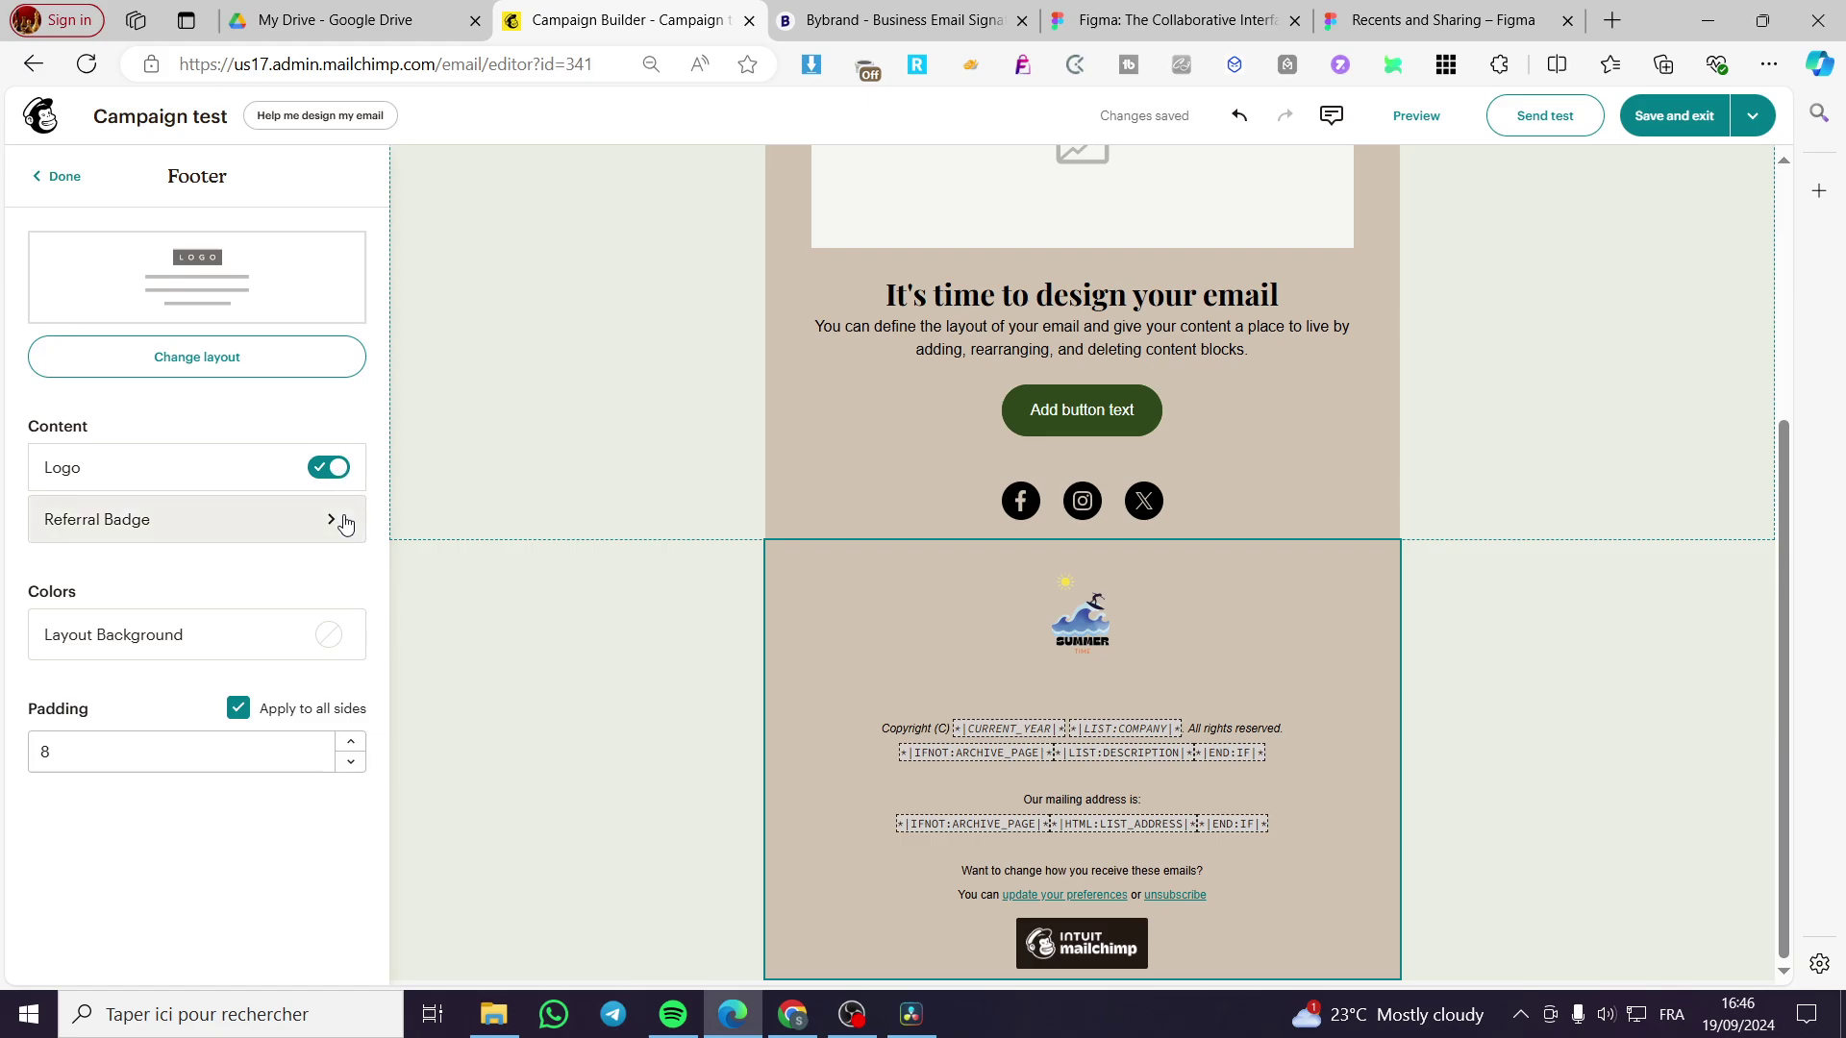
click(240, 532)
click(77, 292)
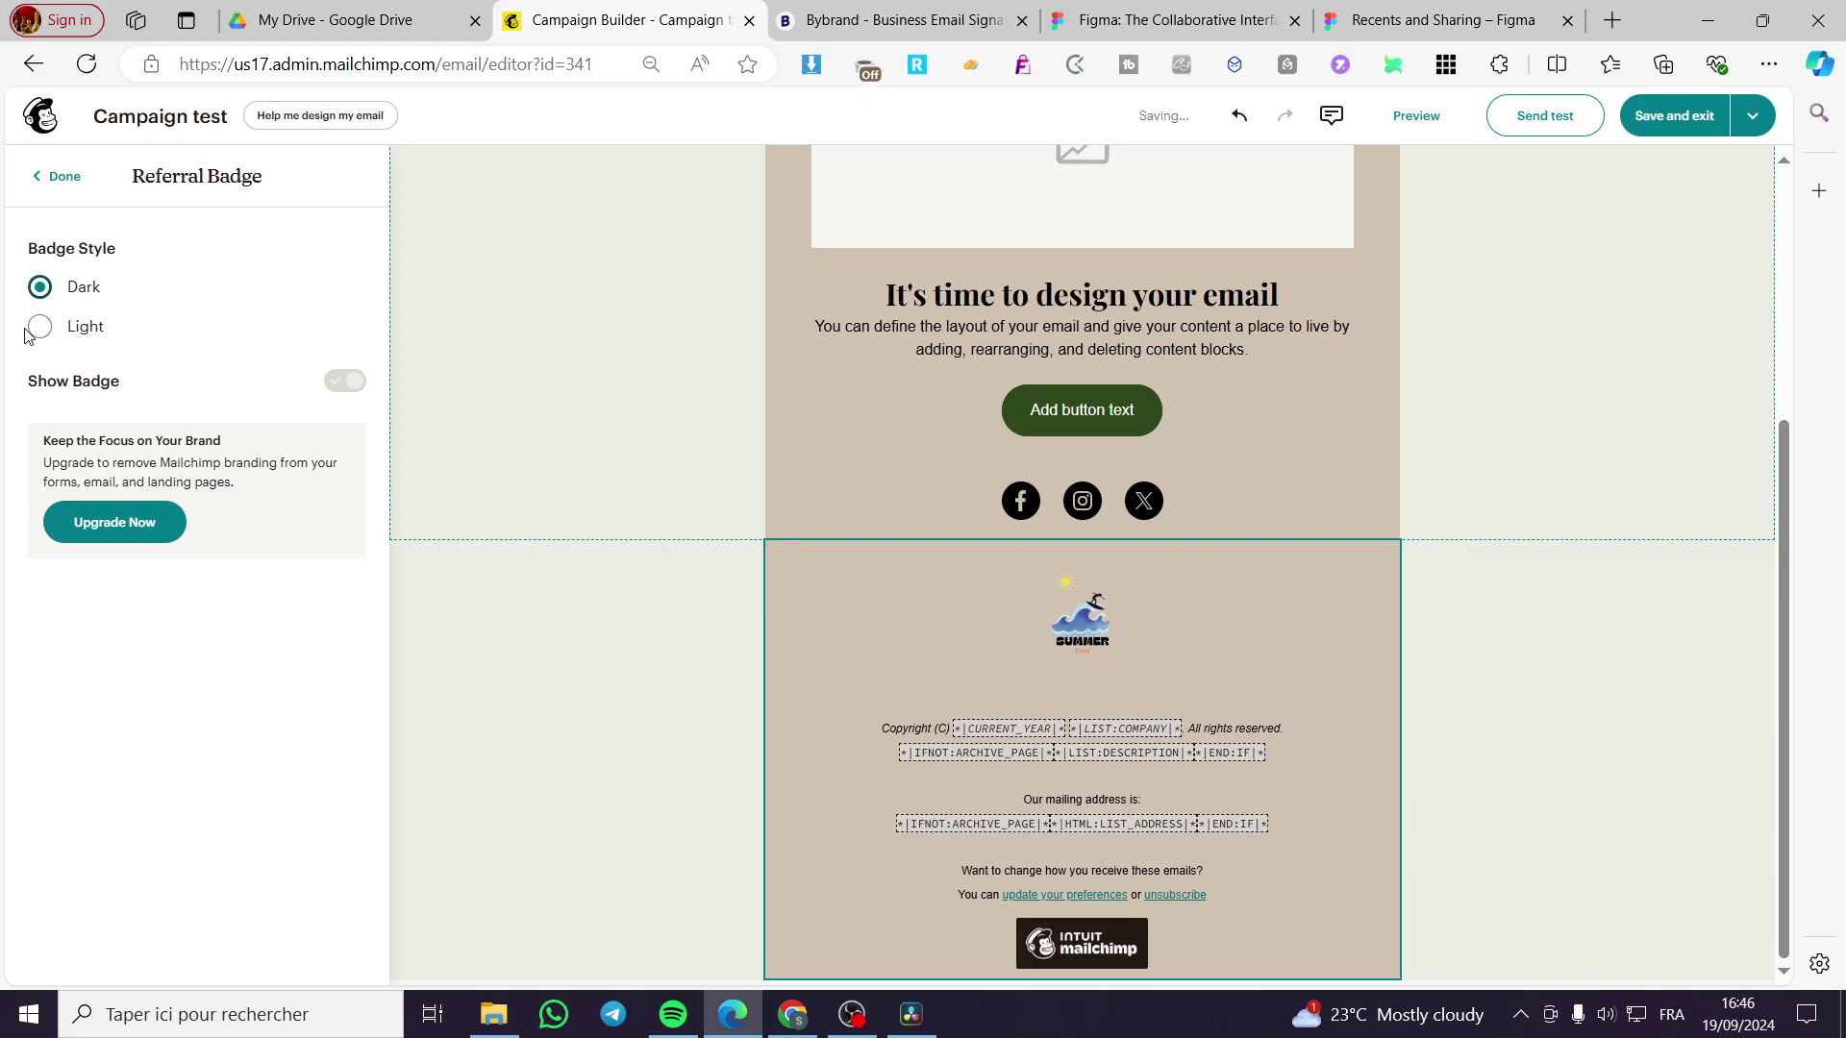
click(39, 326)
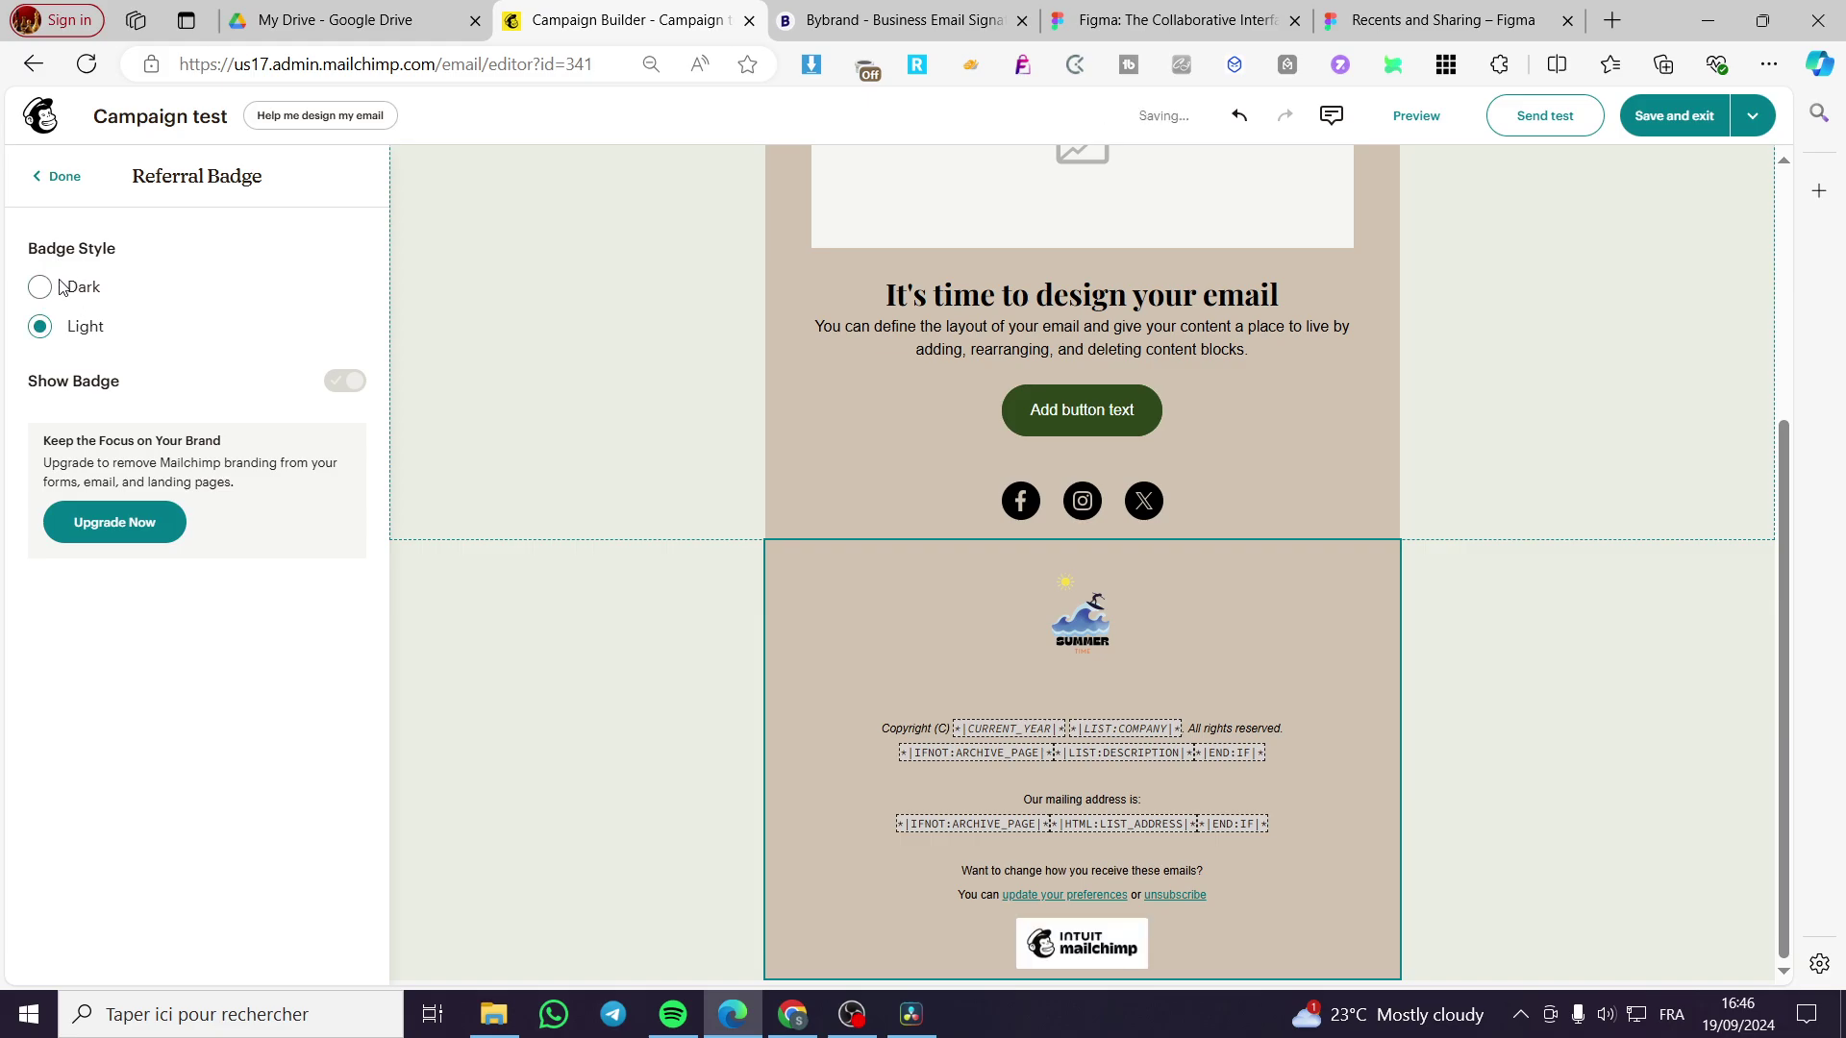
click(89, 292)
click(57, 176)
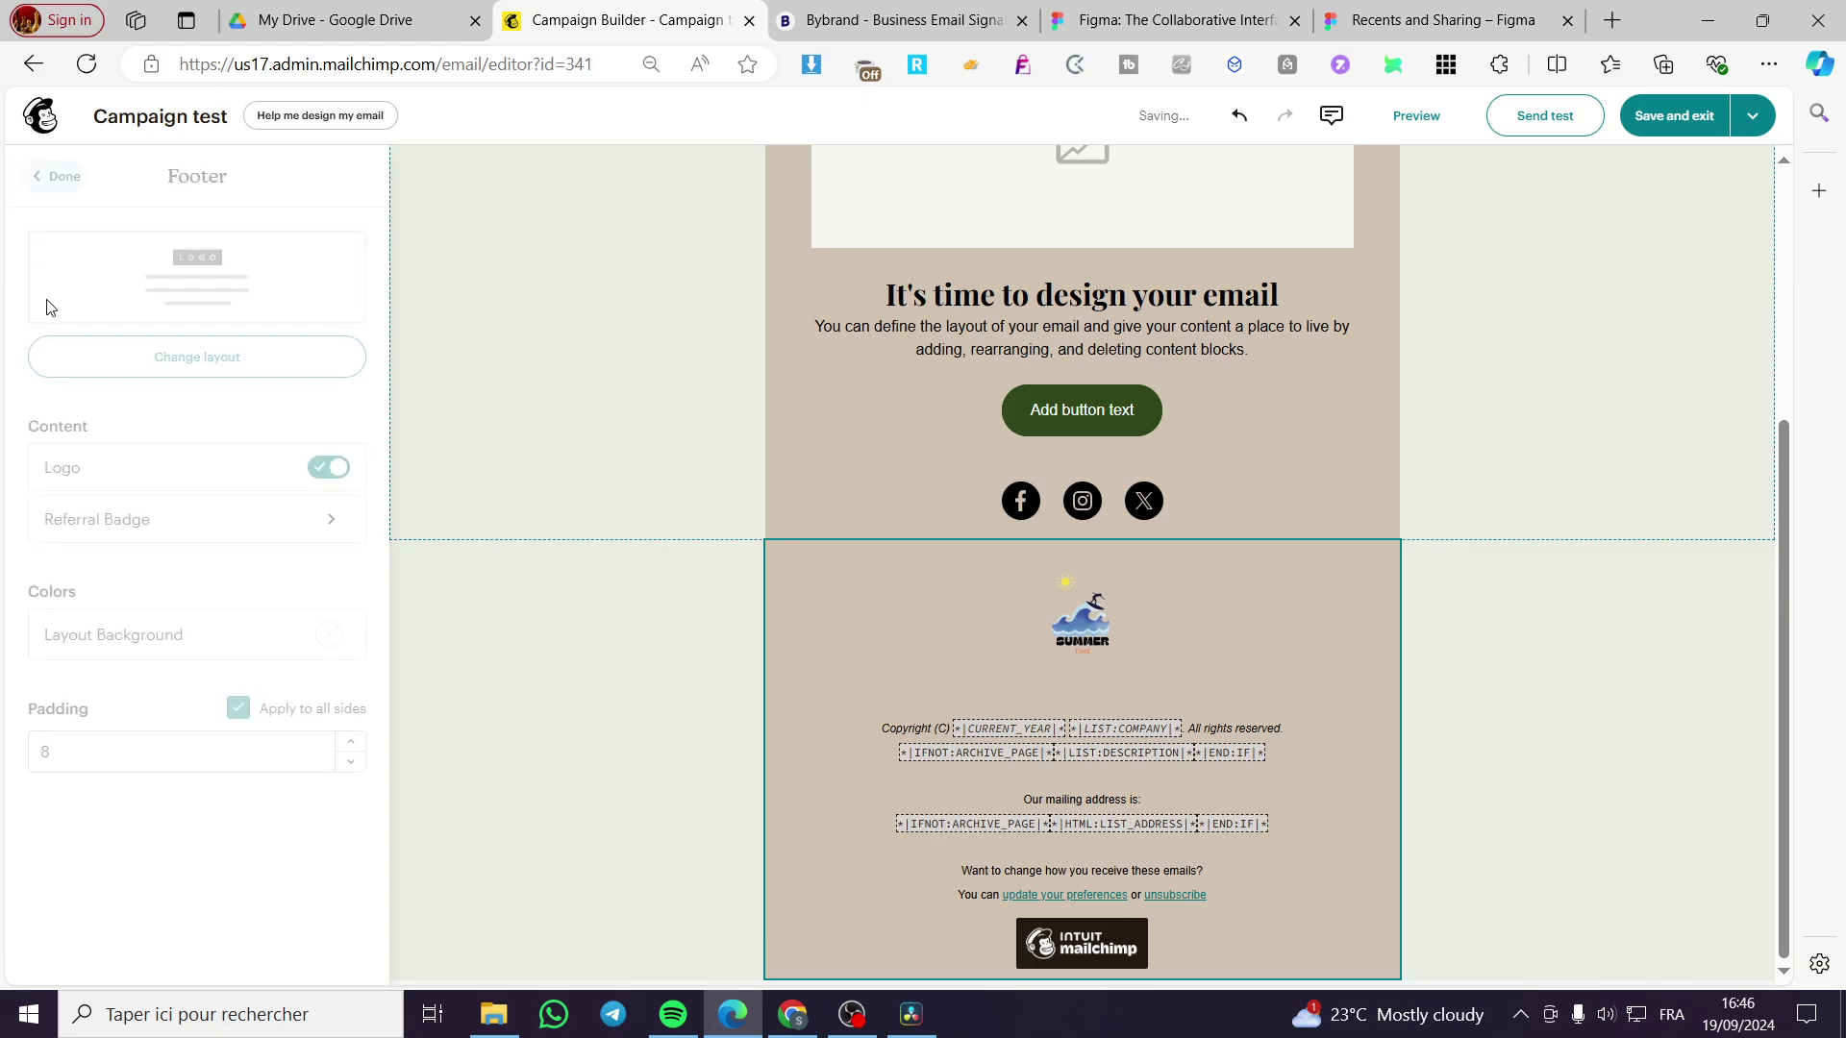
Step: Set the footer layout background to light green, after trying dark red and white
click(326, 639)
click(217, 449)
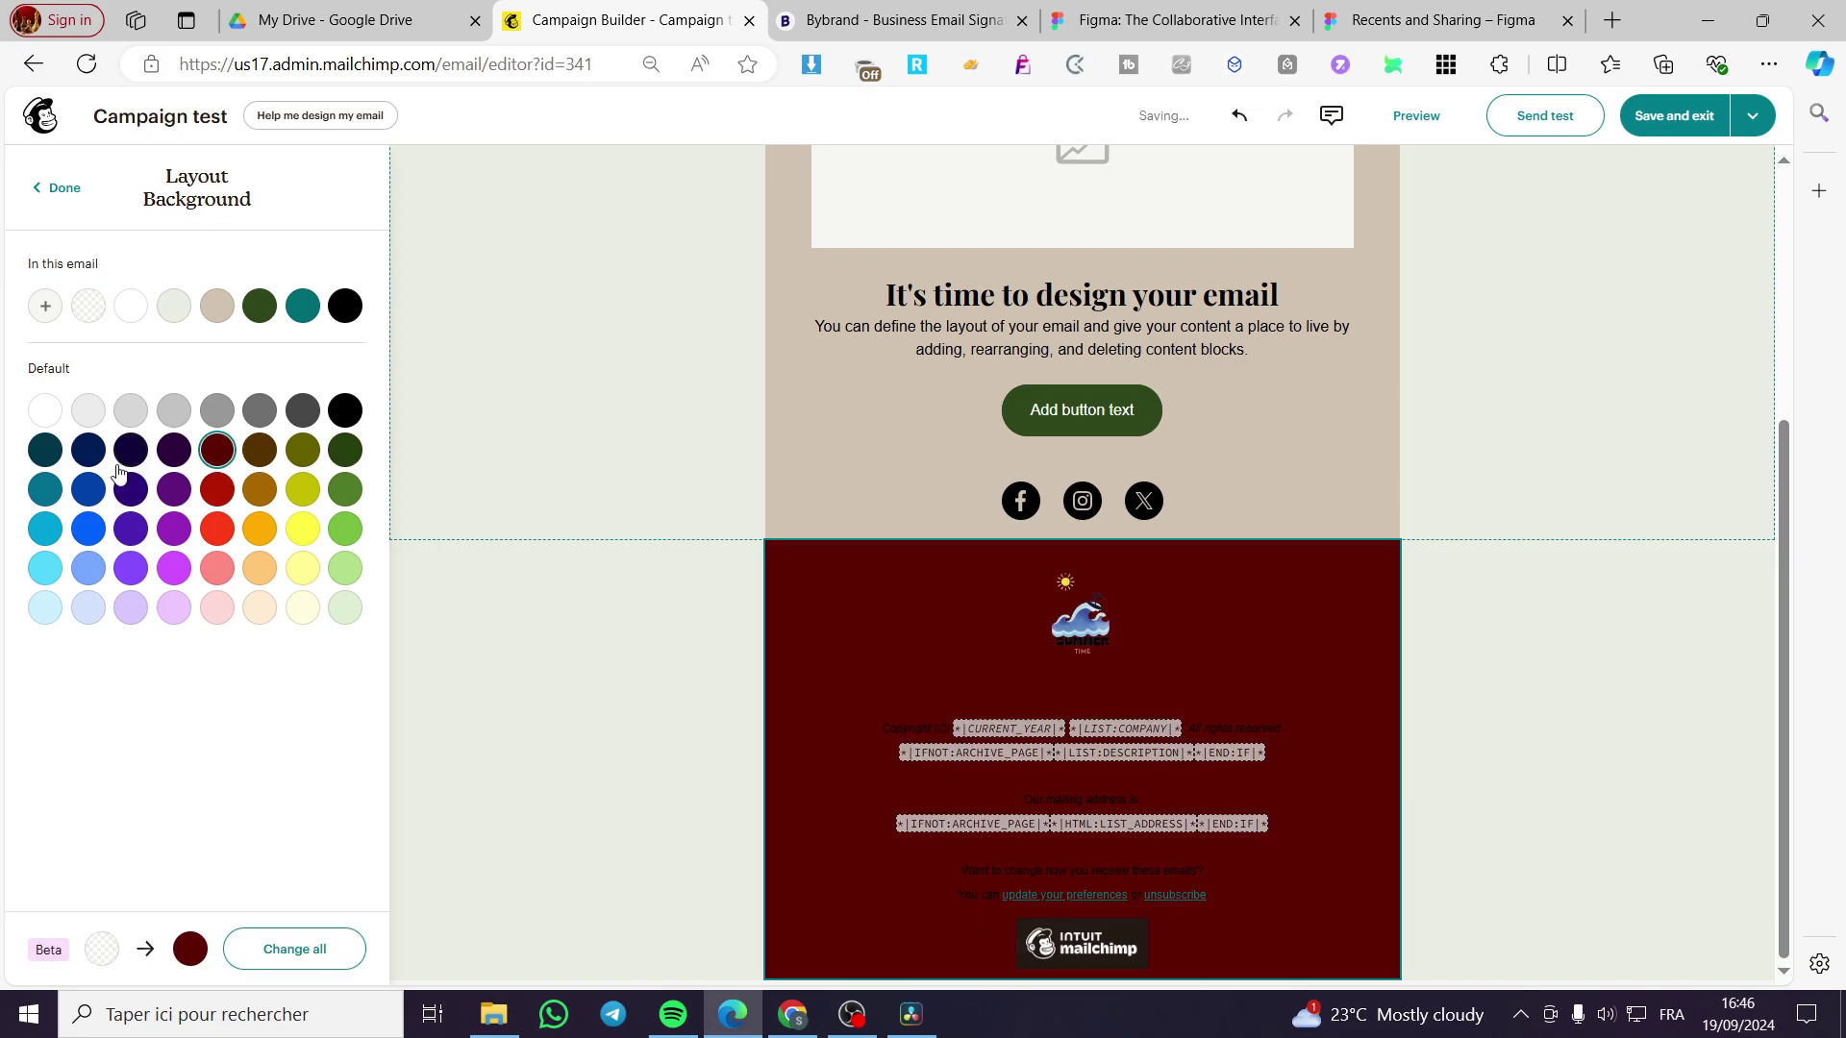
click(45, 413)
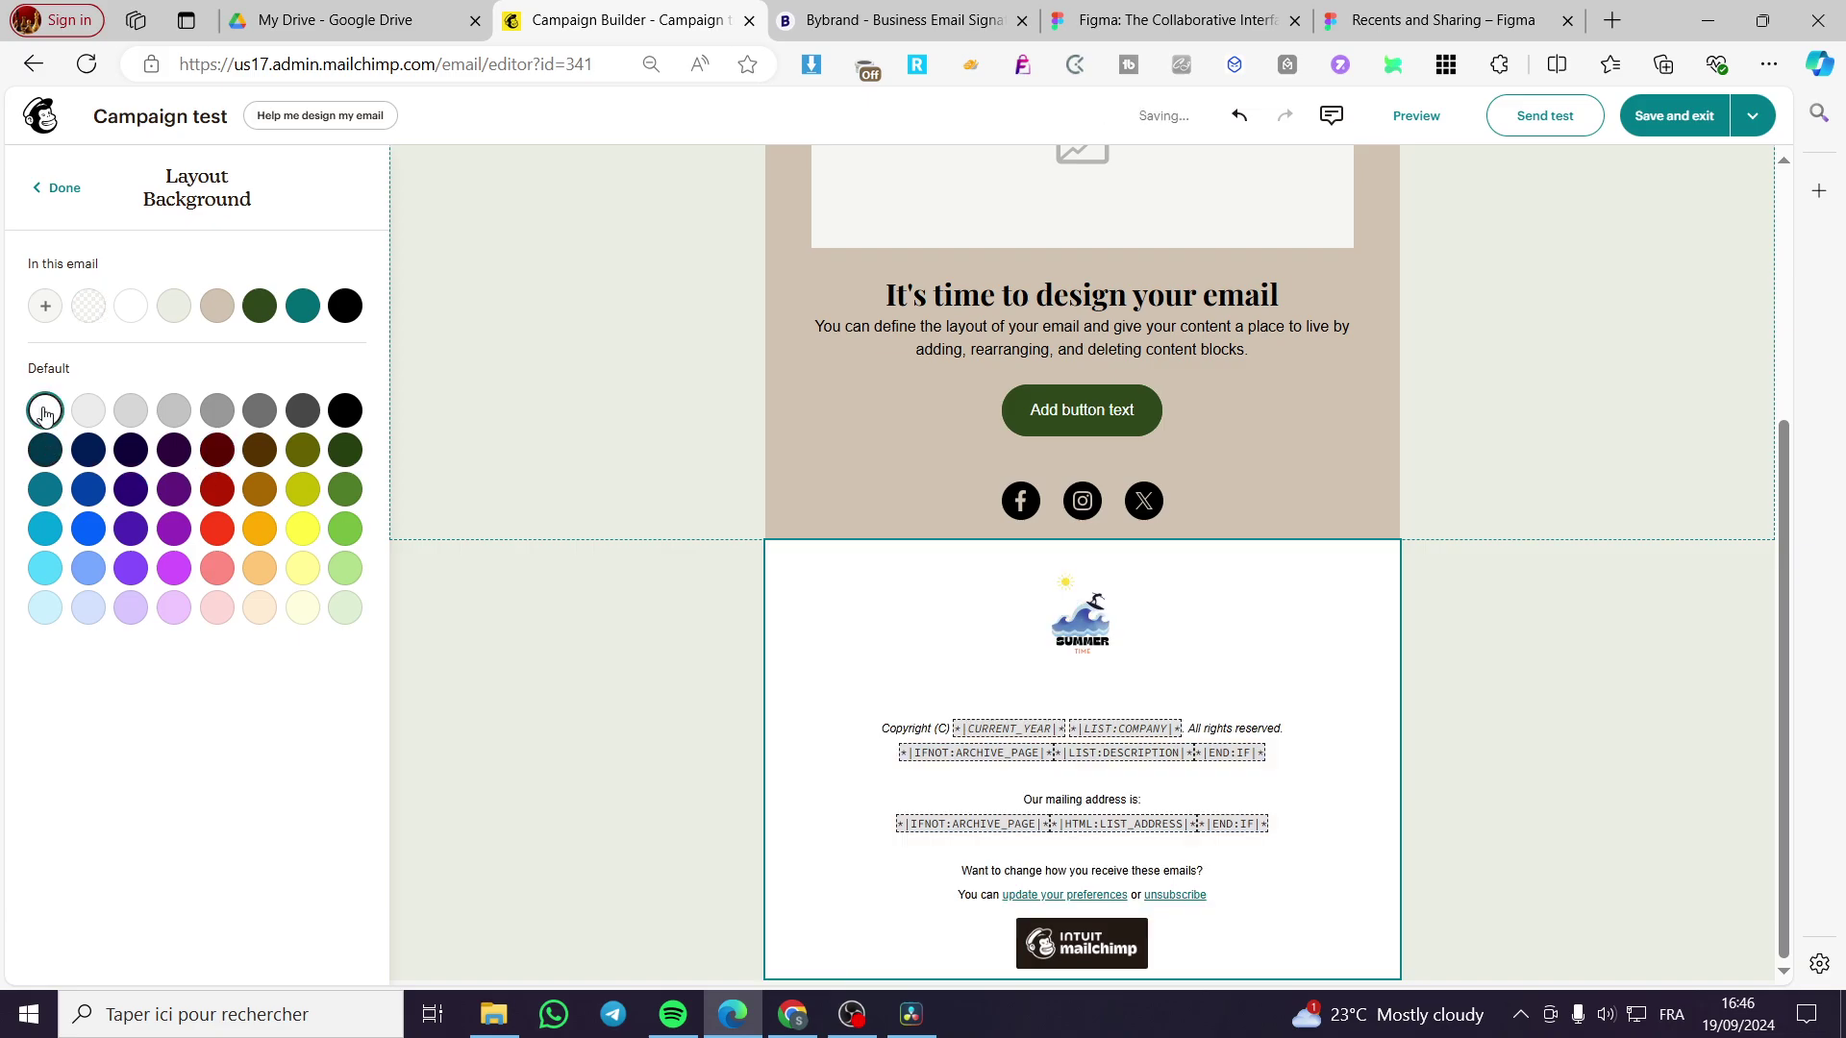
click(345, 608)
click(57, 188)
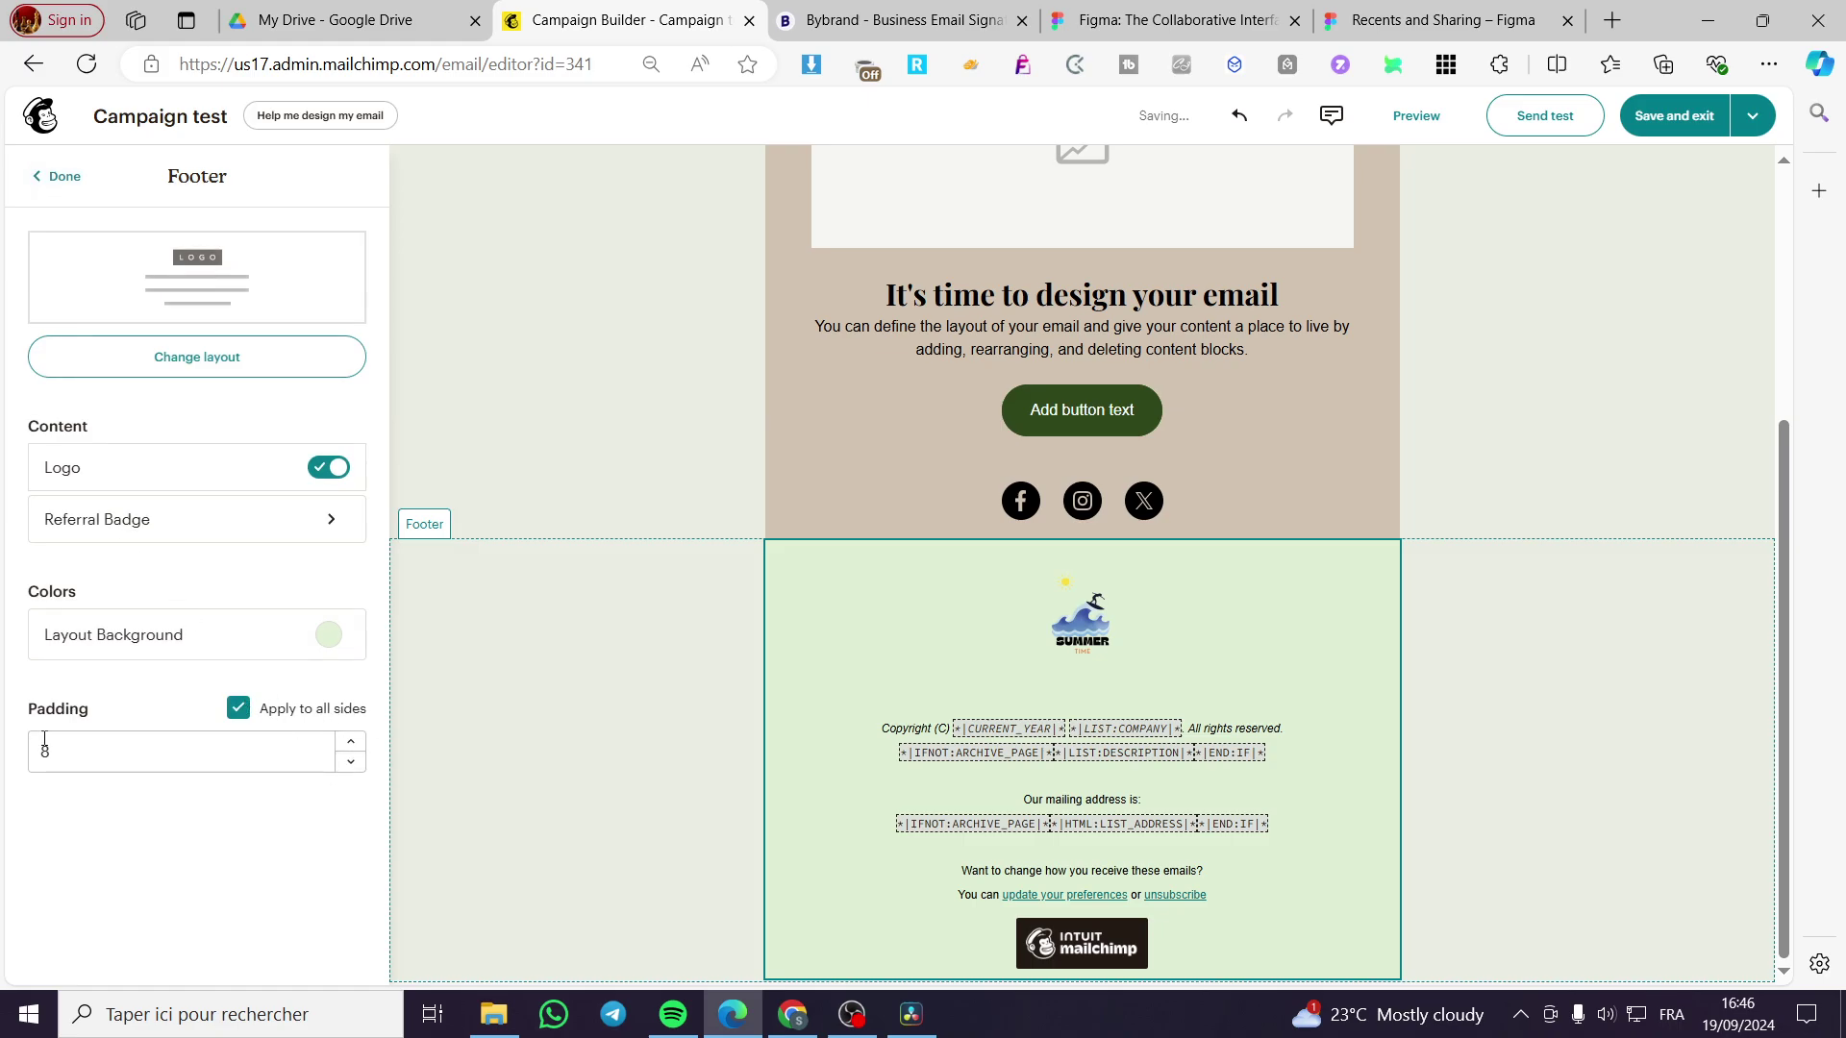
Step: Review the Footer Text and Referral Badge settings, then save and exit the email designer
click(59, 177)
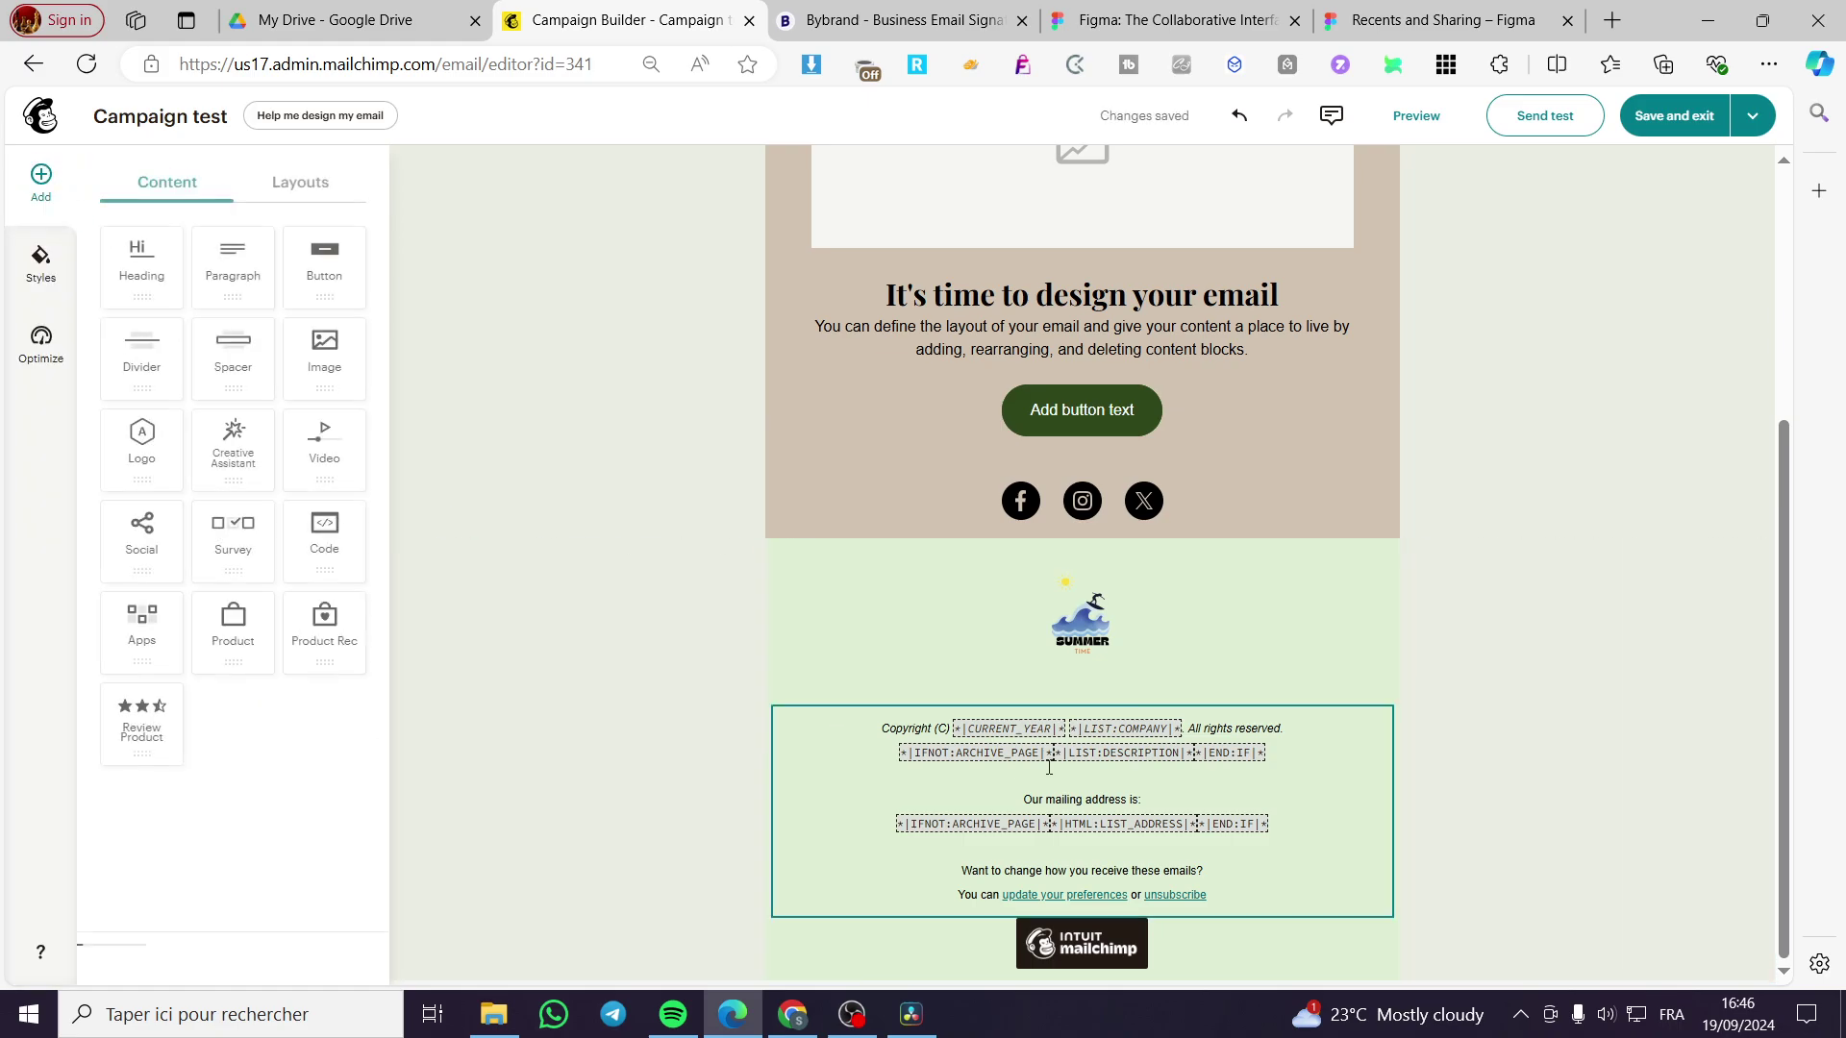
click(1088, 728)
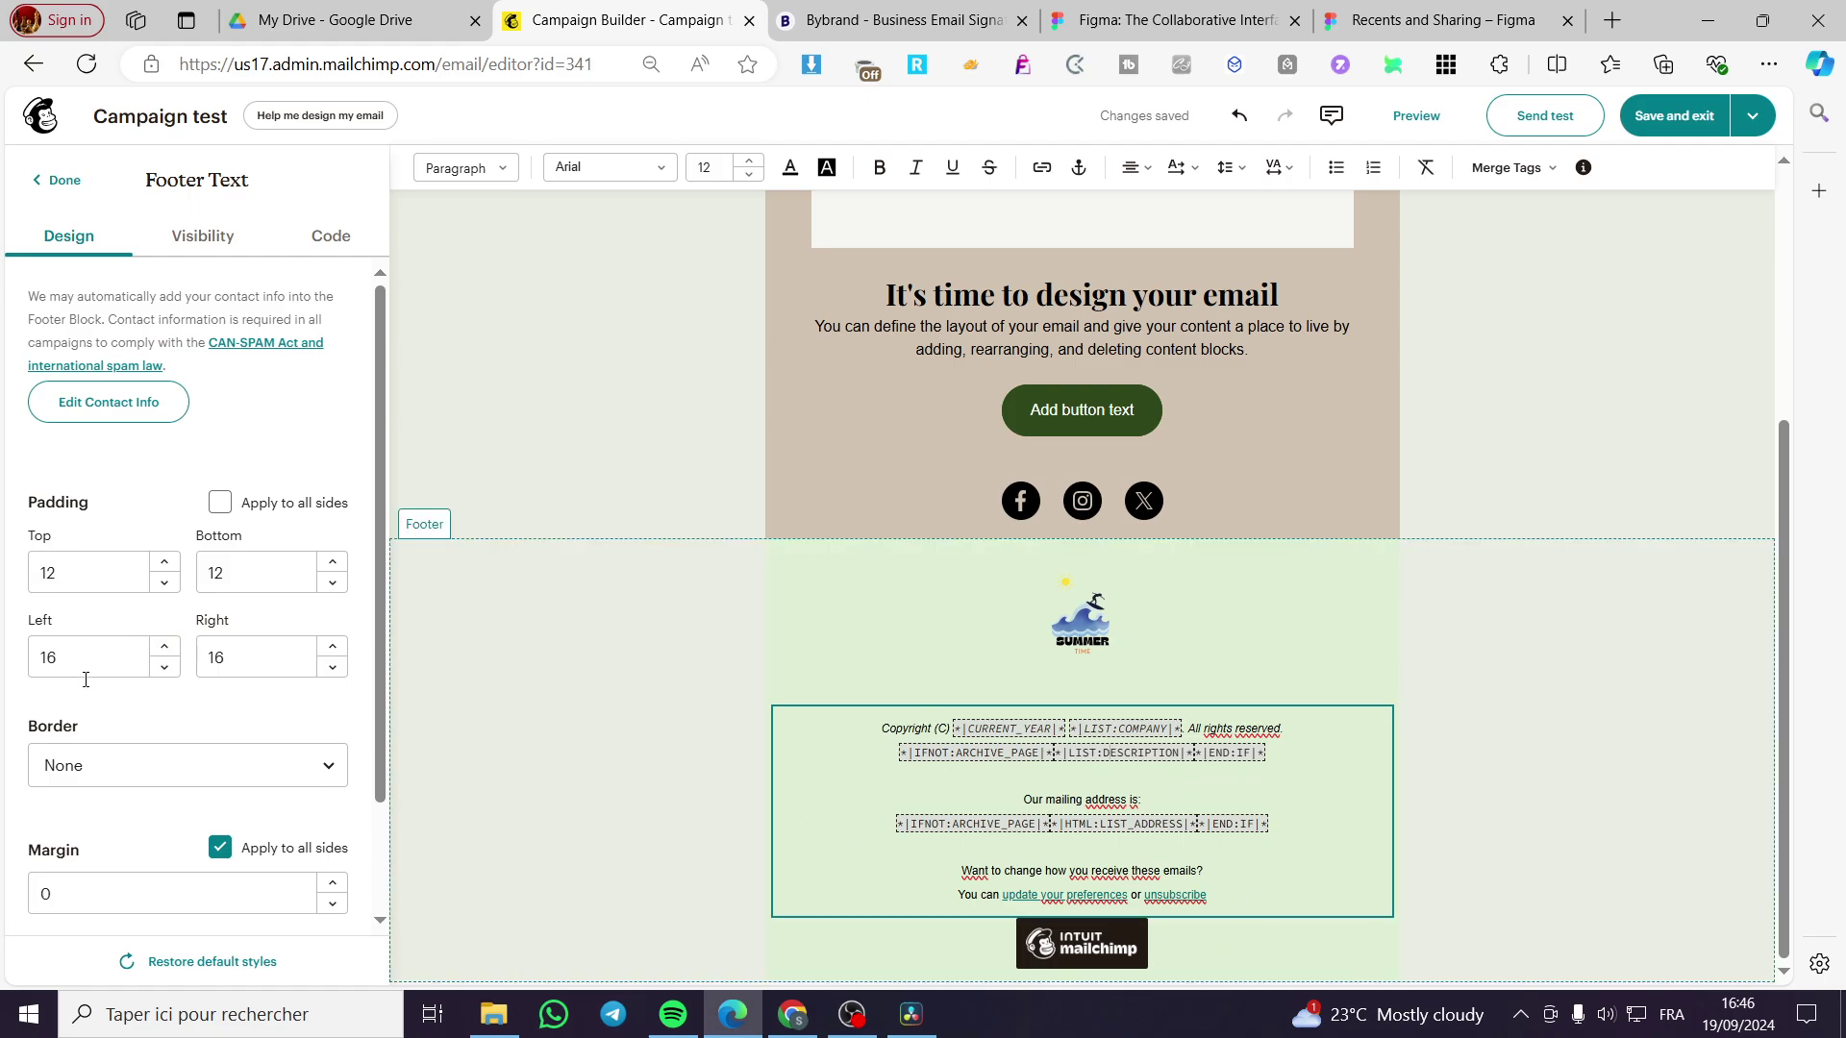
scroll(86, 679, down, 1)
scroll(226, 753, up, 1)
click(927, 947)
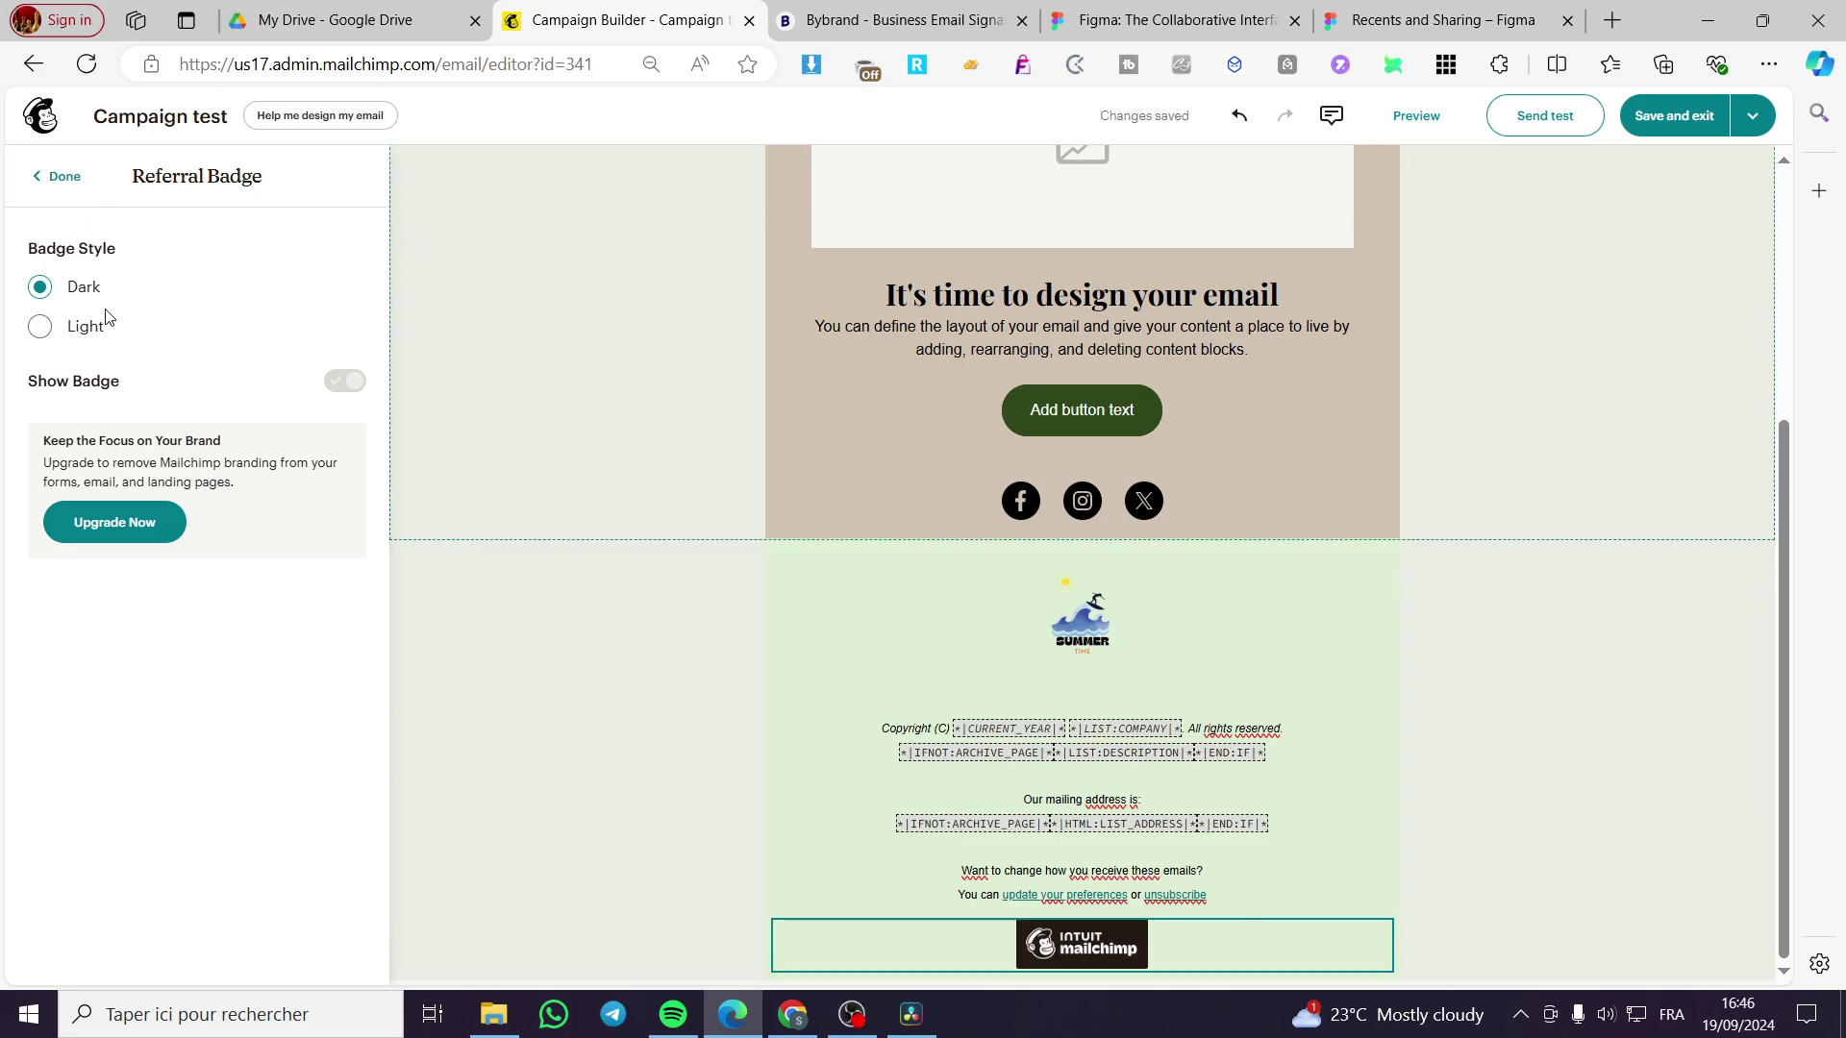
click(58, 177)
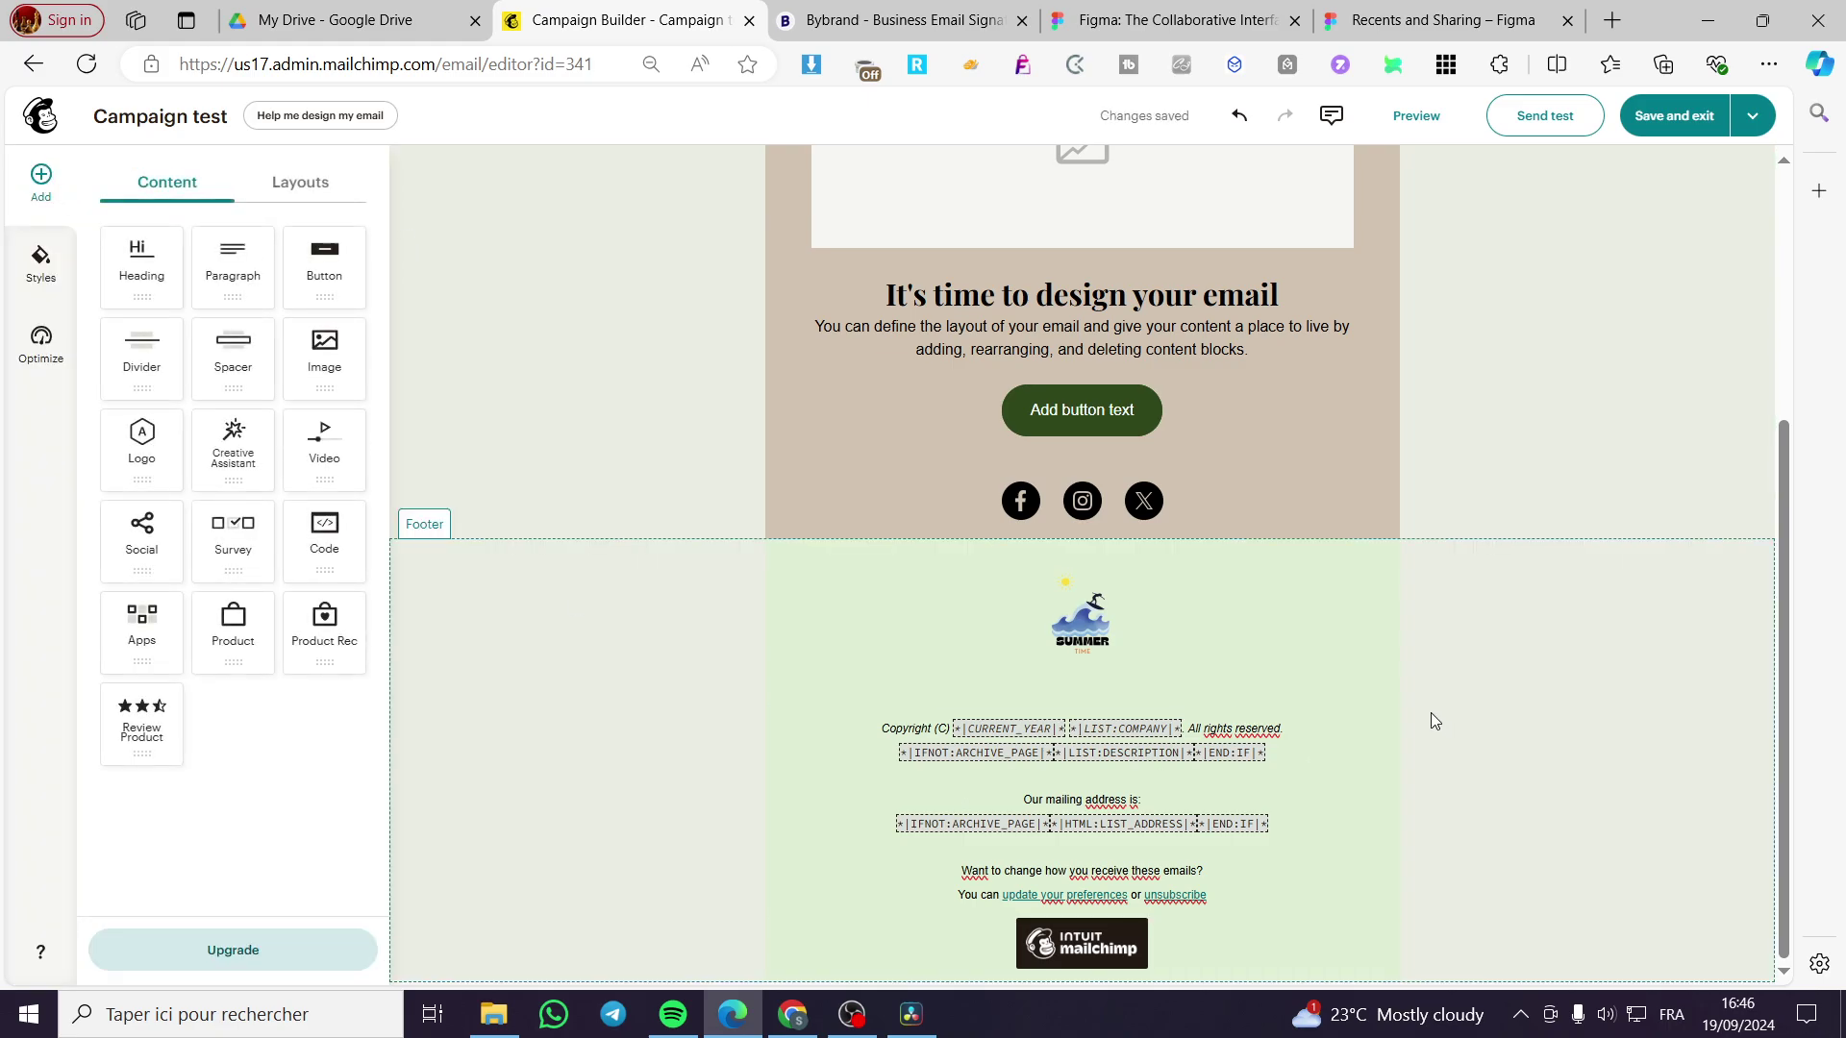
click(1675, 126)
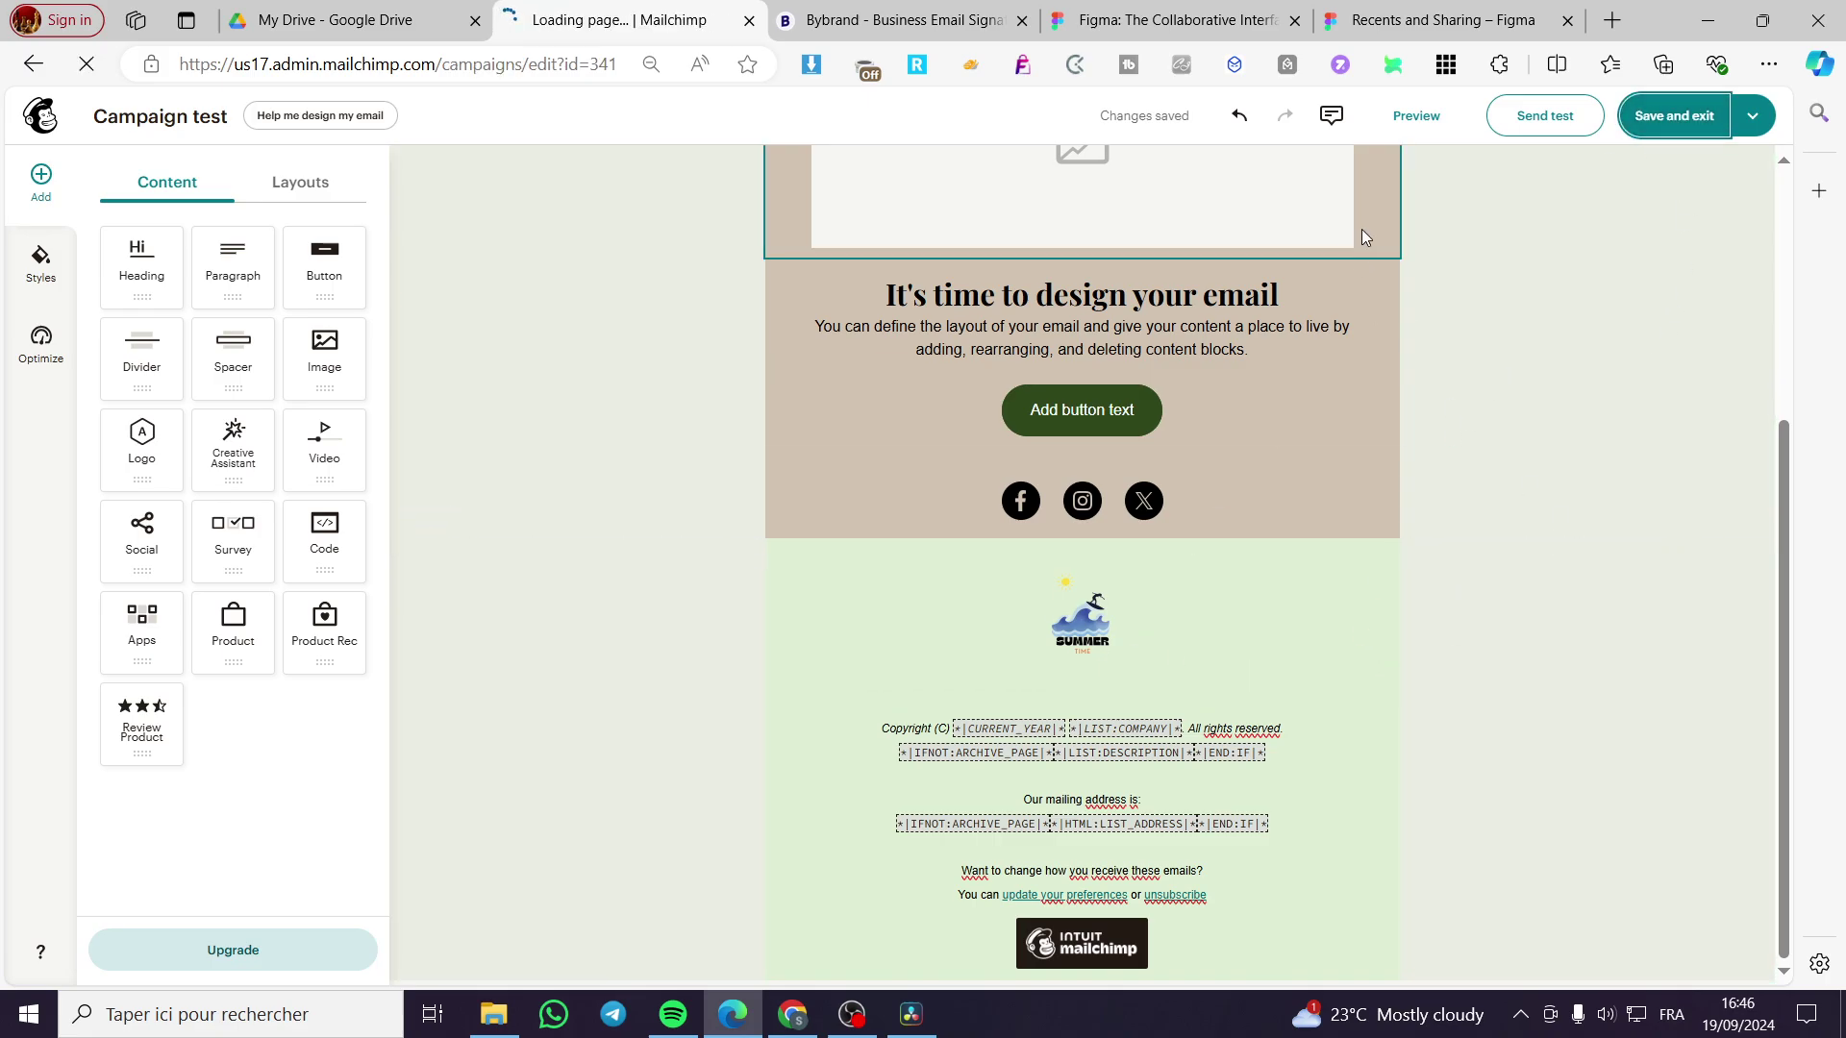